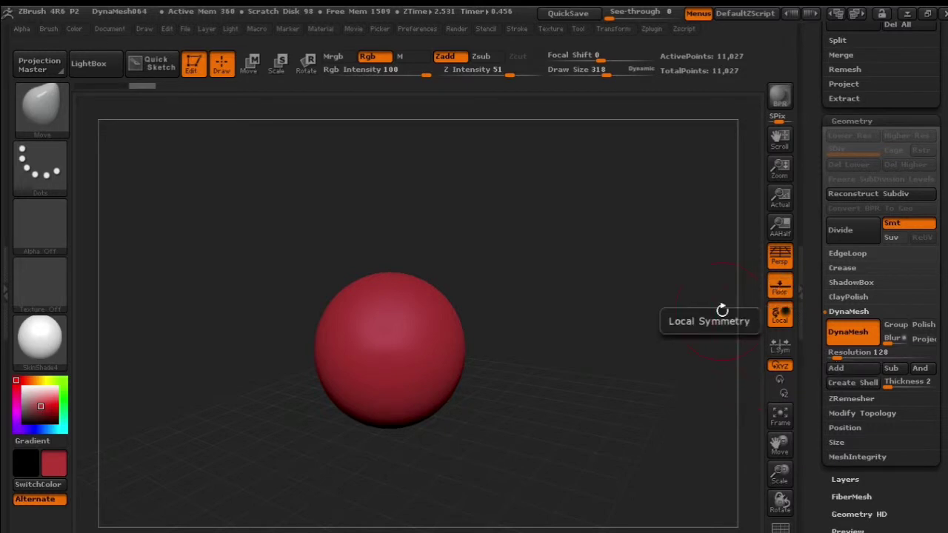
{"action": "mouse_move", "coordinate": [502, 318]}
{"action": "left_mouse_down"}
{"action": "mouse_move", "coordinate": [620, 313]}
{"action": "mouse_move", "coordinate": [530, 333]}
{"action": "left_mouse_up"}
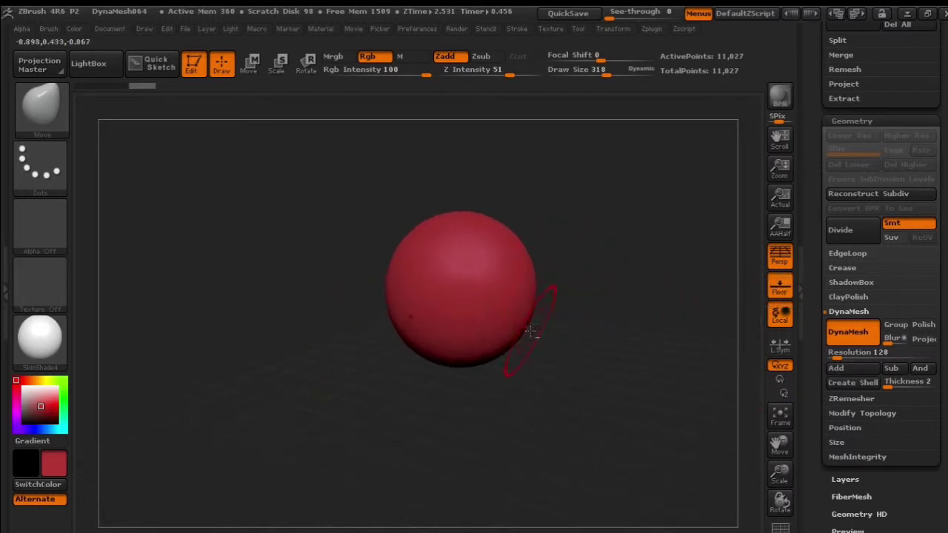
{"action": "mouse_move", "coordinate": [585, 276]}
{"action": "left_mouse_down"}
{"action": "mouse_move", "coordinate": [607, 313]}
{"action": "mouse_move", "coordinate": [590, 294]}
{"action": "mouse_move", "coordinate": [571, 312]}
{"action": "mouse_move", "coordinate": [582, 303]}
{"action": "mouse_move", "coordinate": [574, 286]}
{"action": "left_mouse_up"}
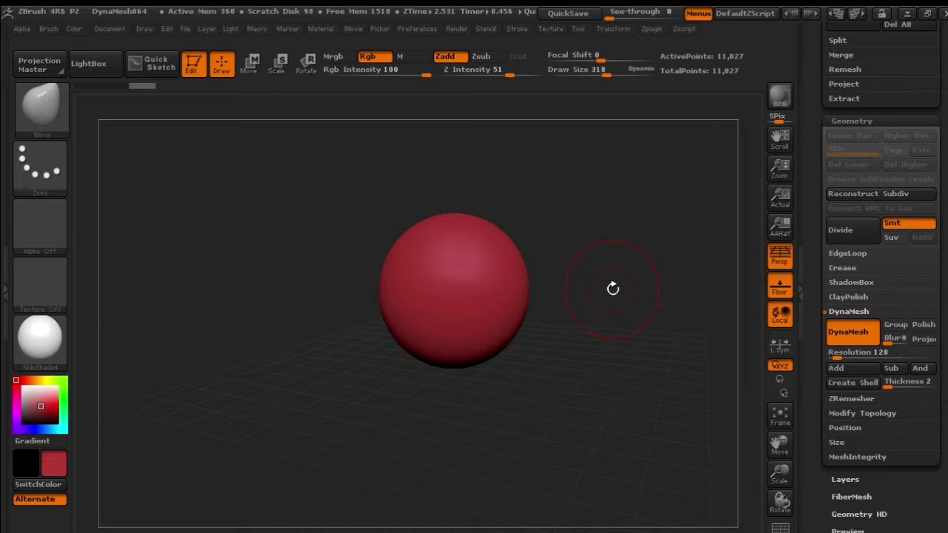
{"action": "mouse_move", "coordinate": [562, 236]}
{"action": "left_mouse_down"}
{"action": "mouse_move", "coordinate": [584, 244]}
{"action": "mouse_move", "coordinate": [571, 281]}
{"action": "mouse_move", "coordinate": [549, 294]}
{"action": "mouse_move", "coordinate": [567, 292]}
{"action": "mouse_move", "coordinate": [585, 233]}
{"action": "mouse_move", "coordinate": [612, 235]}
{"action": "mouse_move", "coordinate": [620, 265]}
{"action": "mouse_move", "coordinate": [564, 294]}
{"action": "mouse_move", "coordinate": [582, 307]}
{"action": "left_mouse_up"}
{"action": "mouse_move", "coordinate": [526, 369]}
{"action": "left_mouse_down"}
{"action": "mouse_move", "coordinate": [585, 337]}
{"action": "mouse_move", "coordinate": [599, 375]}
{"action": "mouse_move", "coordinate": [618, 349]}
{"action": "mouse_move", "coordinate": [580, 336]}
{"action": "mouse_move", "coordinate": [592, 348]}
{"action": "mouse_move", "coordinate": [597, 333]}
{"action": "mouse_move", "coordinate": [536, 334]}
{"action": "left_mouse_up"}
{"action": "key", "text": "ctrl+z"}
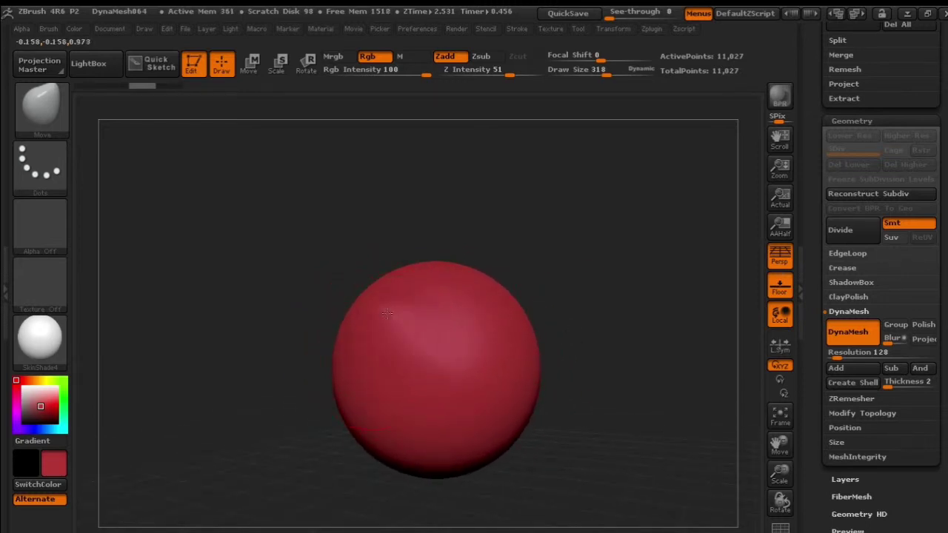
Pull the top and sides of the sphere into an uneven lump with the Move brush at draw size 318
{"action": "mouse_move", "coordinate": [381, 302]}
{"action": "left_mouse_down"}
{"action": "mouse_move", "coordinate": [450, 281]}
{"action": "mouse_move", "coordinate": [517, 225]}
{"action": "left_mouse_up"}
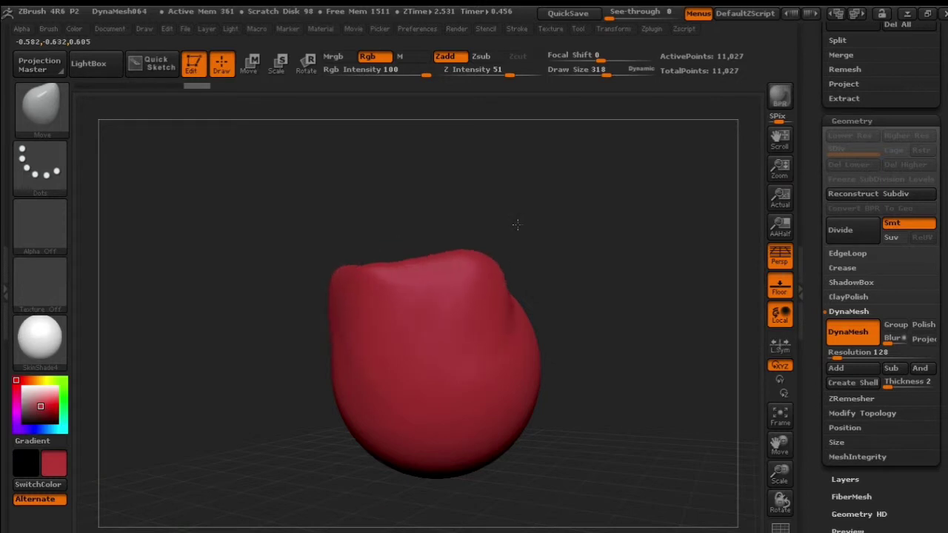
{"action": "mouse_move", "coordinate": [548, 339]}
{"action": "left_mouse_down"}
{"action": "mouse_move", "coordinate": [603, 328]}
{"action": "mouse_move", "coordinate": [525, 366]}
{"action": "mouse_move", "coordinate": [518, 326]}
{"action": "mouse_move", "coordinate": [467, 312]}
{"action": "mouse_move", "coordinate": [432, 288]}
{"action": "mouse_move", "coordinate": [481, 276]}
{"action": "mouse_move", "coordinate": [482, 334]}
{"action": "mouse_move", "coordinate": [463, 365]}
{"action": "mouse_move", "coordinate": [548, 350]}
{"action": "left_mouse_up"}
{"action": "mouse_move", "coordinate": [516, 272]}
{"action": "left_mouse_down"}
{"action": "mouse_move", "coordinate": [505, 256]}
{"action": "mouse_move", "coordinate": [473, 296]}
{"action": "mouse_move", "coordinate": [522, 355]}
{"action": "mouse_move", "coordinate": [503, 412]}
{"action": "left_mouse_up"}
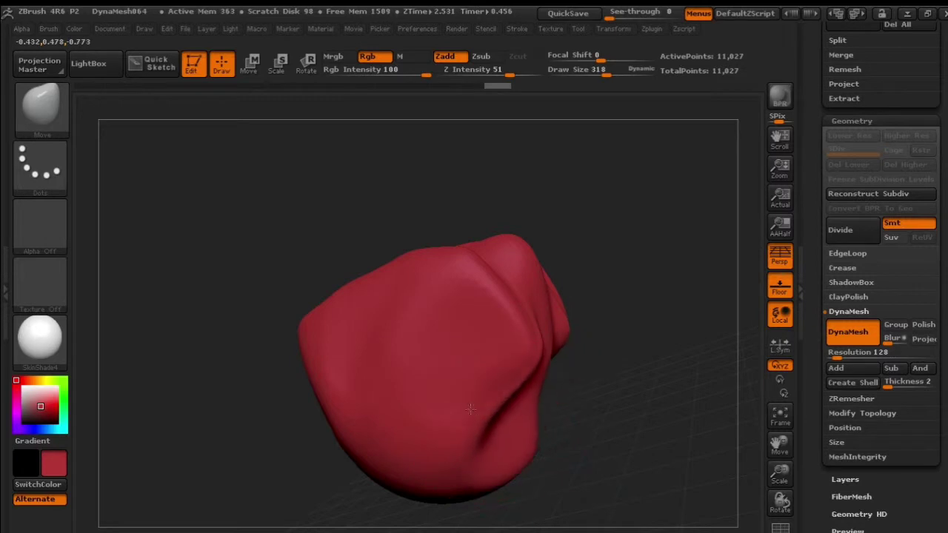
{"action": "mouse_move", "coordinate": [597, 425]}
{"action": "left_mouse_down"}
{"action": "mouse_move", "coordinate": [521, 404]}
{"action": "mouse_move", "coordinate": [552, 392]}
{"action": "mouse_move", "coordinate": [461, 371]}
{"action": "mouse_move", "coordinate": [518, 392]}
{"action": "left_mouse_up"}
{"action": "mouse_move", "coordinate": [566, 333]}
{"action": "left_mouse_down"}
{"action": "mouse_move", "coordinate": [577, 222]}
{"action": "mouse_move", "coordinate": [592, 244]}
{"action": "mouse_move", "coordinate": [597, 315]}
{"action": "mouse_move", "coordinate": [584, 416]}
{"action": "mouse_move", "coordinate": [607, 415]}
{"action": "mouse_move", "coordinate": [677, 331]}
{"action": "mouse_move", "coordinate": [659, 315]}
{"action": "left_mouse_up"}
Pull several spots along the lump's upper rim outward with the Move brush to round out the top
{"action": "left_click_drag", "start_coordinate": [546, 277], "coordinate": [560, 231]}
{"action": "left_click_drag", "start_coordinate": [474, 255], "coordinate": [477, 231]}
{"action": "left_click_drag", "start_coordinate": [386, 266], "coordinate": [377, 252]}
{"action": "mouse_move", "coordinate": [441, 266]}
{"action": "left_mouse_down"}
{"action": "mouse_move", "coordinate": [448, 233]}
{"action": "mouse_move", "coordinate": [492, 233]}
{"action": "left_mouse_up"}
{"action": "left_click_drag", "start_coordinate": [514, 284], "coordinate": [555, 228]}
{"action": "mouse_move", "coordinate": [598, 330]}
{"action": "left_mouse_down"}
{"action": "mouse_move", "coordinate": [601, 368]}
{"action": "mouse_move", "coordinate": [571, 392]}
{"action": "mouse_move", "coordinate": [518, 333]}
{"action": "left_mouse_up"}
Smooth the creases and folds on the upper part of the lump
{"action": "key", "text": "shift"}
{"action": "mouse_move", "coordinate": [423, 287]}
{"action": "left_mouse_down", "text": "shift"}
{"action": "mouse_move", "coordinate": [437, 318]}
{"action": "mouse_move", "coordinate": [518, 370]}
{"action": "mouse_move", "coordinate": [521, 333]}
{"action": "mouse_move", "coordinate": [585, 374]}
{"action": "mouse_move", "coordinate": [562, 384]}
{"action": "mouse_move", "coordinate": [538, 351]}
{"action": "left_mouse_up", "text": "shift"}
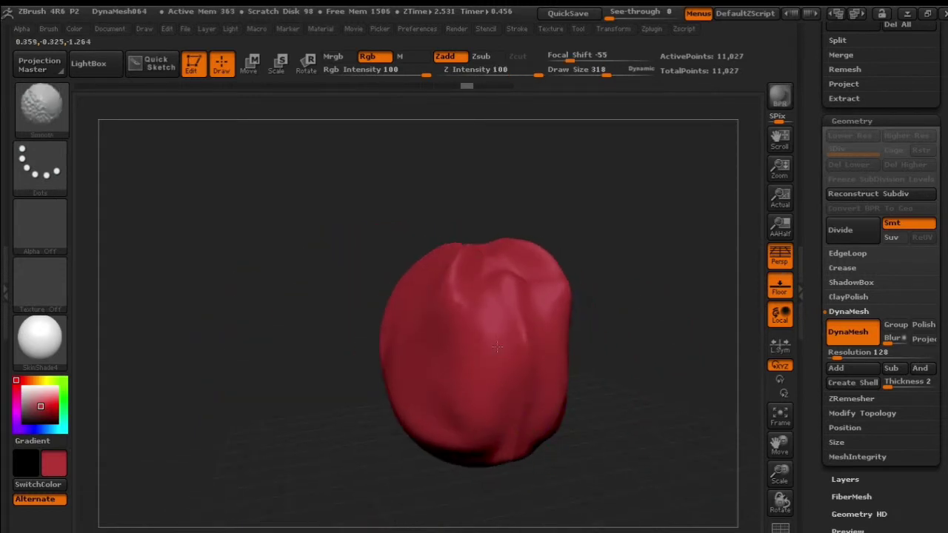
{"action": "mouse_move", "coordinate": [603, 348]}
{"action": "left_mouse_down"}
{"action": "mouse_move", "coordinate": [587, 364]}
{"action": "mouse_move", "coordinate": [608, 384]}
{"action": "mouse_move", "coordinate": [459, 374]}
{"action": "mouse_move", "coordinate": [531, 387]}
{"action": "mouse_move", "coordinate": [584, 340]}
{"action": "mouse_move", "coordinate": [555, 386]}
{"action": "mouse_move", "coordinate": [543, 373]}
{"action": "left_mouse_up"}
{"action": "key", "text": "ctrl"}
{"action": "key", "text": "shift"}
{"action": "mouse_move", "coordinate": [548, 334]}
{"action": "left_mouse_down"}
{"action": "mouse_move", "coordinate": [607, 349]}
{"action": "mouse_move", "coordinate": [627, 313]}
{"action": "mouse_move", "coordinate": [620, 284]}
{"action": "left_mouse_up"}
Reshape the lump's side and lower edge from several angles with the Move brush
{"action": "left_click_drag", "start_coordinate": [292, 328], "coordinate": [346, 322]}
{"action": "mouse_move", "coordinate": [568, 381]}
{"action": "left_mouse_down"}
{"action": "mouse_move", "coordinate": [585, 348]}
{"action": "mouse_move", "coordinate": [614, 362]}
{"action": "mouse_move", "coordinate": [678, 245]}
{"action": "mouse_move", "coordinate": [501, 334]}
{"action": "mouse_move", "coordinate": [402, 282]}
{"action": "mouse_move", "coordinate": [286, 328]}
{"action": "mouse_move", "coordinate": [245, 305]}
{"action": "mouse_move", "coordinate": [268, 360]}
{"action": "mouse_move", "coordinate": [257, 376]}
{"action": "mouse_move", "coordinate": [298, 332]}
{"action": "mouse_move", "coordinate": [286, 332]}
{"action": "mouse_move", "coordinate": [344, 314]}
{"action": "mouse_move", "coordinate": [318, 333]}
{"action": "mouse_move", "coordinate": [355, 308]}
{"action": "left_mouse_up"}
{"action": "left_click_drag", "start_coordinate": [433, 327], "coordinate": [408, 363]}
{"action": "left_click_drag", "start_coordinate": [438, 334], "coordinate": [457, 339]}
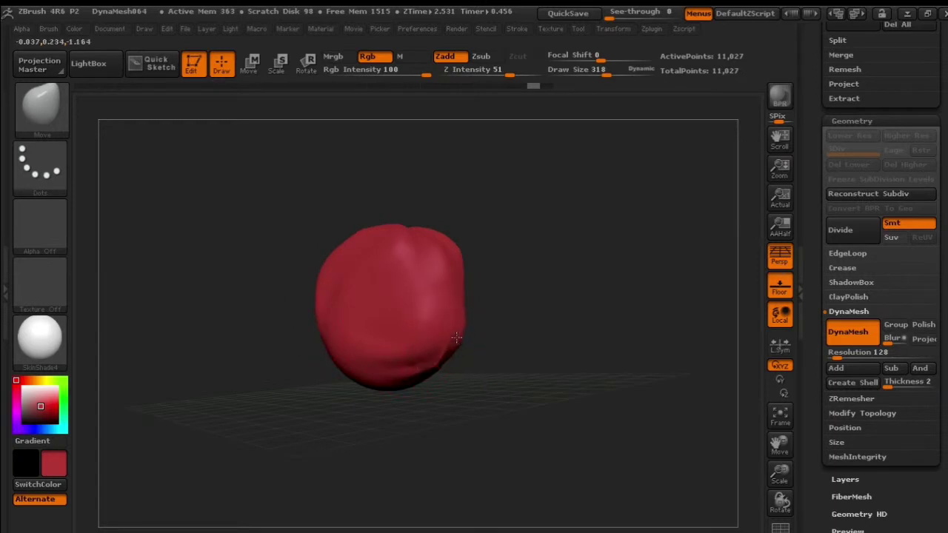
{"action": "left_click_drag", "start_coordinate": [466, 281], "coordinate": [535, 320]}
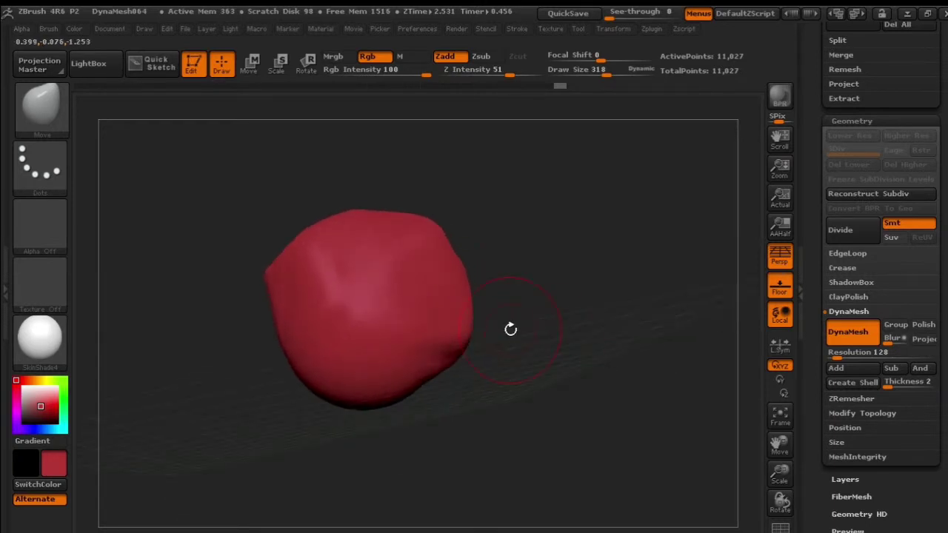
{"action": "mouse_move", "coordinate": [458, 366]}
{"action": "left_mouse_down"}
{"action": "mouse_move", "coordinate": [417, 386]}
{"action": "mouse_move", "coordinate": [448, 381]}
{"action": "left_mouse_up"}
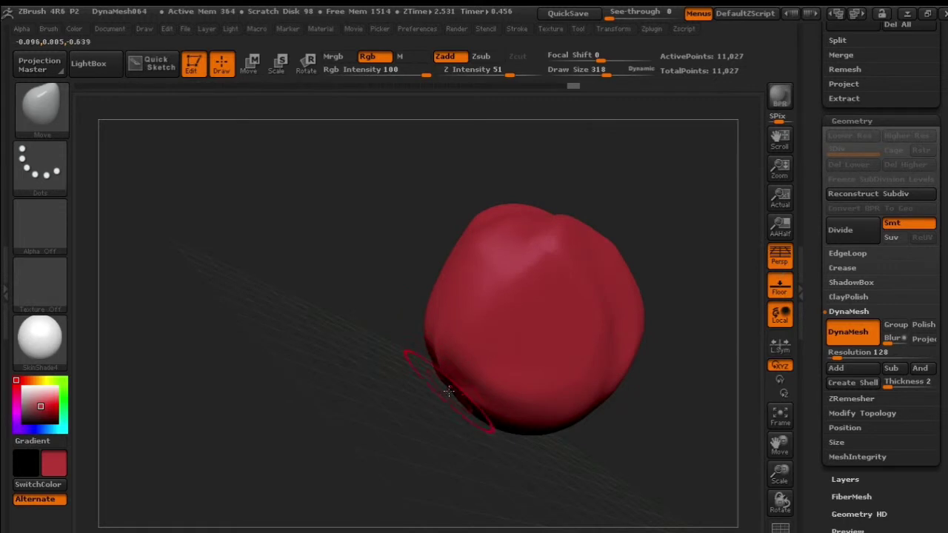
Pull out the upper corner of the lump with the Move brush and smooth the adjoining surface
{"action": "left_click_drag", "start_coordinate": [391, 347], "coordinate": [603, 360]}
{"action": "mouse_move", "coordinate": [560, 392]}
{"action": "left_mouse_down"}
{"action": "mouse_move", "coordinate": [559, 416]}
{"action": "mouse_move", "coordinate": [607, 381]}
{"action": "mouse_move", "coordinate": [633, 382]}
{"action": "mouse_move", "coordinate": [627, 281]}
{"action": "mouse_move", "coordinate": [639, 249]}
{"action": "left_mouse_up"}
{"action": "mouse_move", "coordinate": [592, 337]}
{"action": "left_mouse_down"}
{"action": "mouse_move", "coordinate": [637, 292]}
{"action": "mouse_move", "coordinate": [597, 338]}
{"action": "mouse_move", "coordinate": [605, 370]}
{"action": "mouse_move", "coordinate": [641, 335]}
{"action": "left_mouse_up"}
{"action": "left_click_drag", "start_coordinate": [634, 419], "coordinate": [623, 386]}
{"action": "left_click_drag", "start_coordinate": [376, 263], "coordinate": [354, 234]}
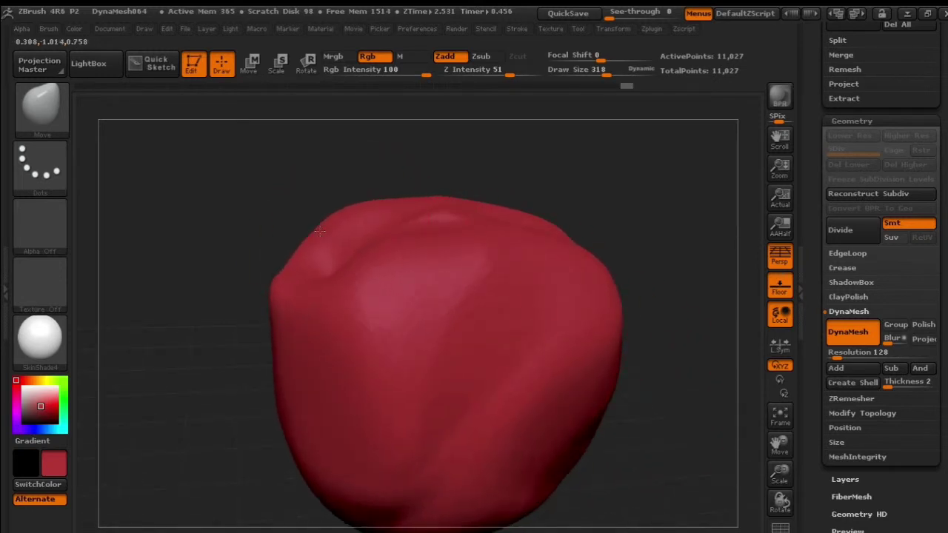
{"action": "left_click_drag", "start_coordinate": [689, 277], "coordinate": [638, 299]}
{"action": "left_click_drag", "start_coordinate": [326, 320], "coordinate": [299, 317], "text": "shift"}
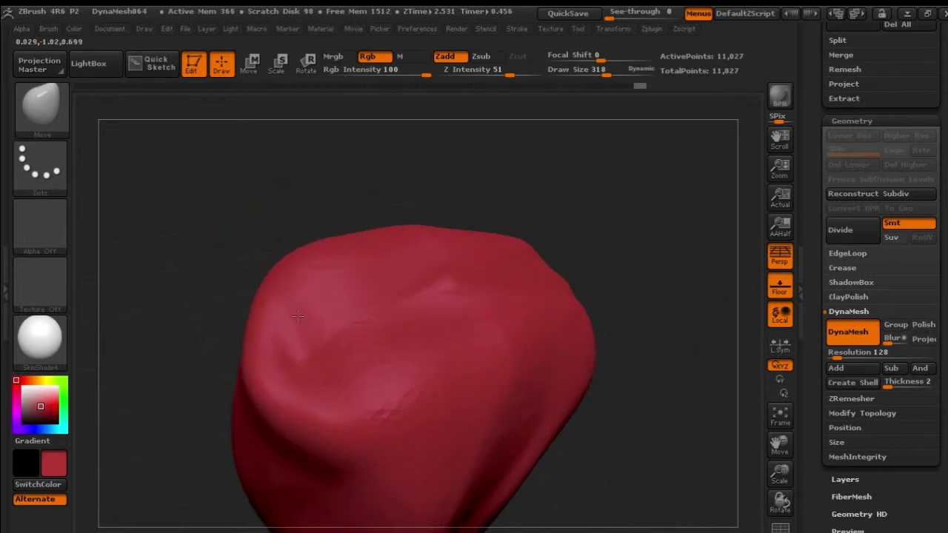
Raise the top edge of the lump further with the Move brush
{"action": "mouse_move", "coordinate": [632, 396]}
{"action": "left_mouse_down"}
{"action": "mouse_move", "coordinate": [654, 290]}
{"action": "mouse_move", "coordinate": [643, 382]}
{"action": "left_mouse_up"}
{"action": "left_click_drag", "start_coordinate": [680, 420], "coordinate": [567, 332], "text": "alt"}
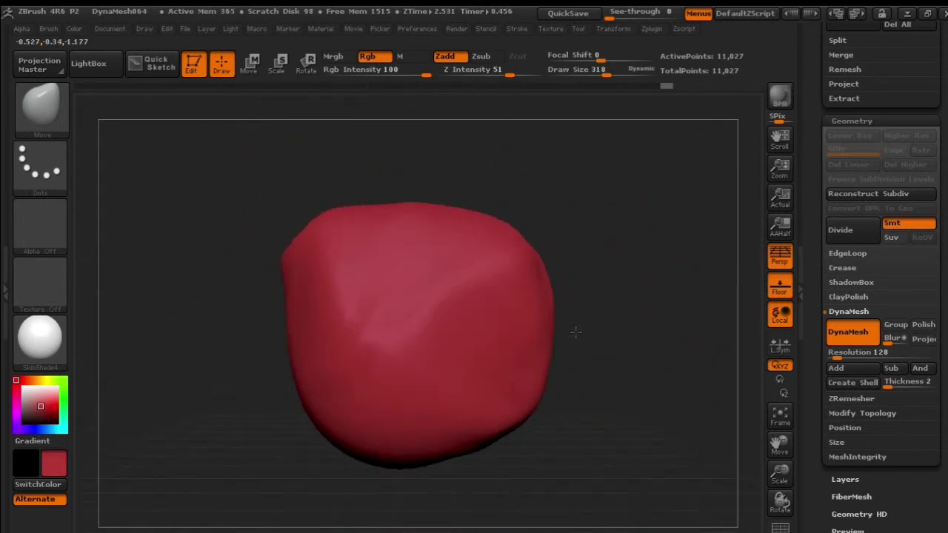
{"action": "left_click_drag", "start_coordinate": [641, 302], "coordinate": [639, 363]}
{"action": "left_click_drag", "start_coordinate": [634, 324], "coordinate": [608, 287]}
{"action": "left_click_drag", "start_coordinate": [439, 231], "coordinate": [423, 207]}
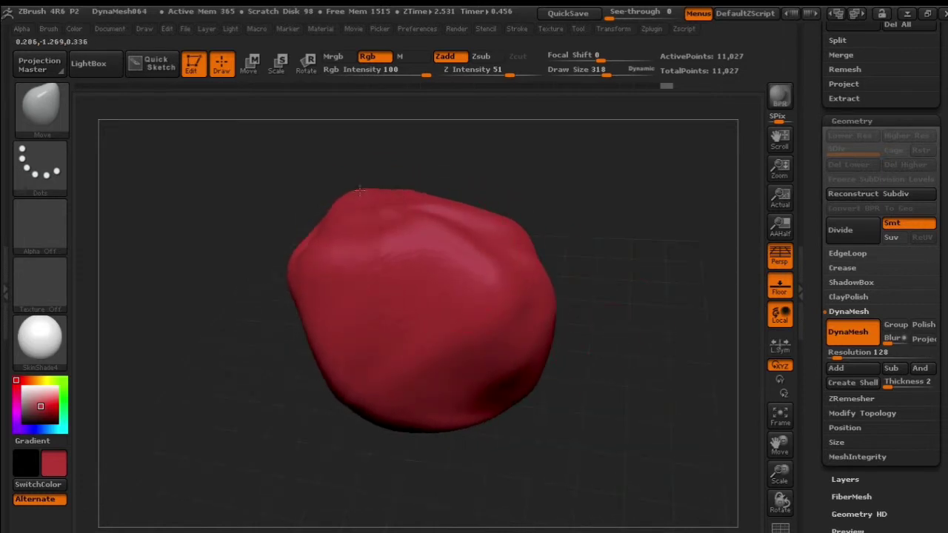
Push in the side below the protruding upper corner with the Move brush to form a hollow beneath an overhang
{"action": "left_click_drag", "start_coordinate": [637, 384], "coordinate": [503, 301]}
{"action": "left_click_drag", "start_coordinate": [345, 343], "coordinate": [360, 329]}
{"action": "mouse_move", "coordinate": [319, 271]}
{"action": "left_mouse_down"}
{"action": "mouse_move", "coordinate": [366, 228]}
{"action": "mouse_move", "coordinate": [347, 235]}
{"action": "mouse_move", "coordinate": [356, 223]}
{"action": "left_mouse_up"}
{"action": "mouse_move", "coordinate": [649, 345]}
{"action": "left_mouse_down"}
{"action": "mouse_move", "coordinate": [618, 378]}
{"action": "mouse_move", "coordinate": [576, 377]}
{"action": "mouse_move", "coordinate": [628, 379]}
{"action": "left_mouse_up"}
{"action": "left_click_drag", "start_coordinate": [634, 342], "coordinate": [527, 360]}
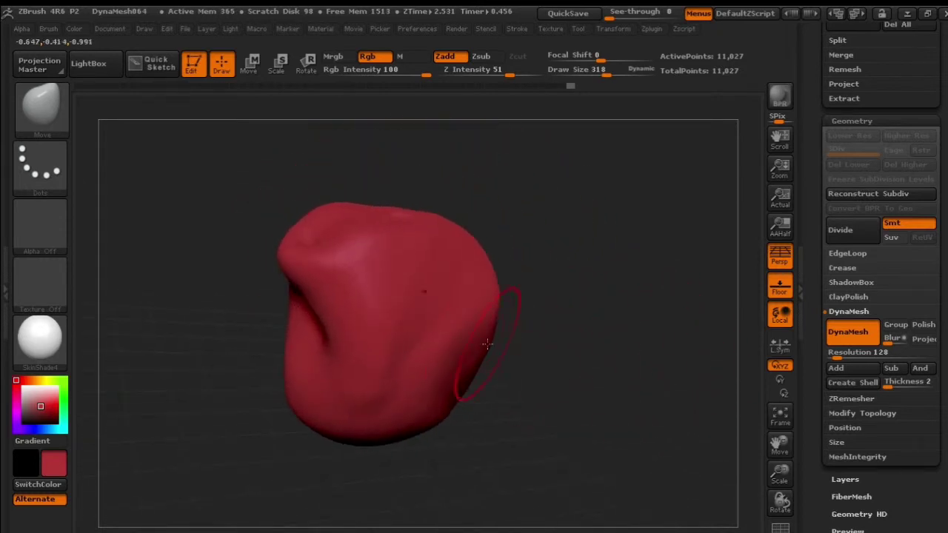
Lift and widen the top of the overhanging part with repeated Move brush strokes
{"action": "left_click_drag", "start_coordinate": [331, 255], "coordinate": [327, 199]}
{"action": "left_click_drag", "start_coordinate": [444, 261], "coordinate": [402, 249]}
{"action": "mouse_move", "coordinate": [588, 297]}
{"action": "left_mouse_down"}
{"action": "mouse_move", "coordinate": [567, 333]}
{"action": "mouse_move", "coordinate": [611, 348]}
{"action": "mouse_move", "coordinate": [585, 348]}
{"action": "left_mouse_up"}
{"action": "left_click_drag", "start_coordinate": [453, 254], "coordinate": [465, 228]}
{"action": "mouse_move", "coordinate": [385, 242]}
{"action": "left_mouse_down"}
{"action": "mouse_move", "coordinate": [402, 224]}
{"action": "mouse_move", "coordinate": [455, 226]}
{"action": "left_mouse_up"}
{"action": "mouse_move", "coordinate": [510, 412]}
{"action": "left_mouse_down"}
{"action": "mouse_move", "coordinate": [544, 397]}
{"action": "mouse_move", "coordinate": [482, 318]}
{"action": "left_mouse_up"}
Adjust the lump's lower side with the Move brush and smooth the flank
{"action": "mouse_move", "coordinate": [558, 374]}
{"action": "left_mouse_down"}
{"action": "mouse_move", "coordinate": [573, 374]}
{"action": "mouse_move", "coordinate": [552, 370]}
{"action": "left_mouse_up"}
{"action": "mouse_move", "coordinate": [590, 408]}
{"action": "left_mouse_down"}
{"action": "mouse_move", "coordinate": [565, 391]}
{"action": "mouse_move", "coordinate": [582, 398]}
{"action": "left_mouse_up"}
{"action": "left_click_drag", "start_coordinate": [469, 380], "coordinate": [476, 387]}
{"action": "left_click_drag", "start_coordinate": [545, 331], "coordinate": [557, 338], "text": "shift"}
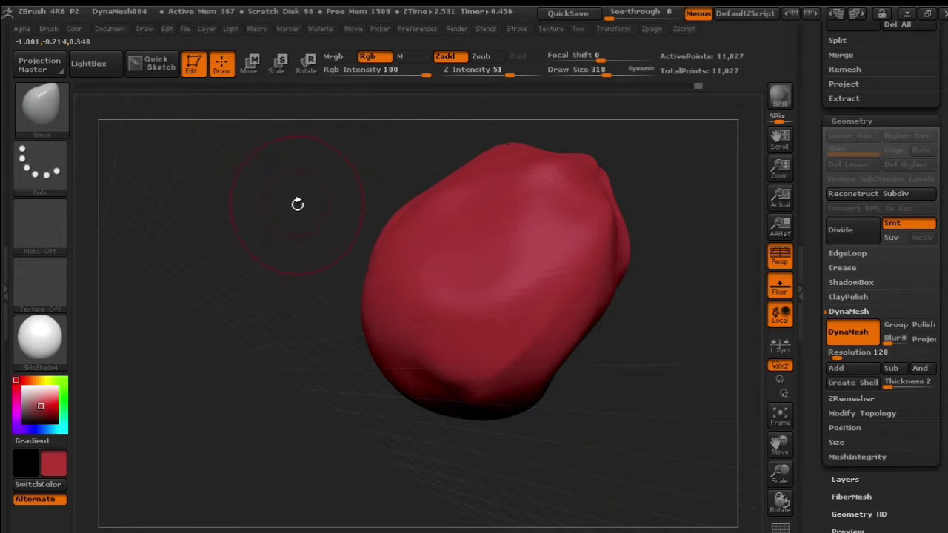
Remesh the form with DynaMesh at resolution 128 and smooth its surface
{"action": "left_click_drag", "start_coordinate": [264, 196], "coordinate": [295, 328], "text": "ctrl"}
{"action": "left_click_drag", "start_coordinate": [231, 278], "coordinate": [518, 316]}
{"action": "key", "text": "shift"}
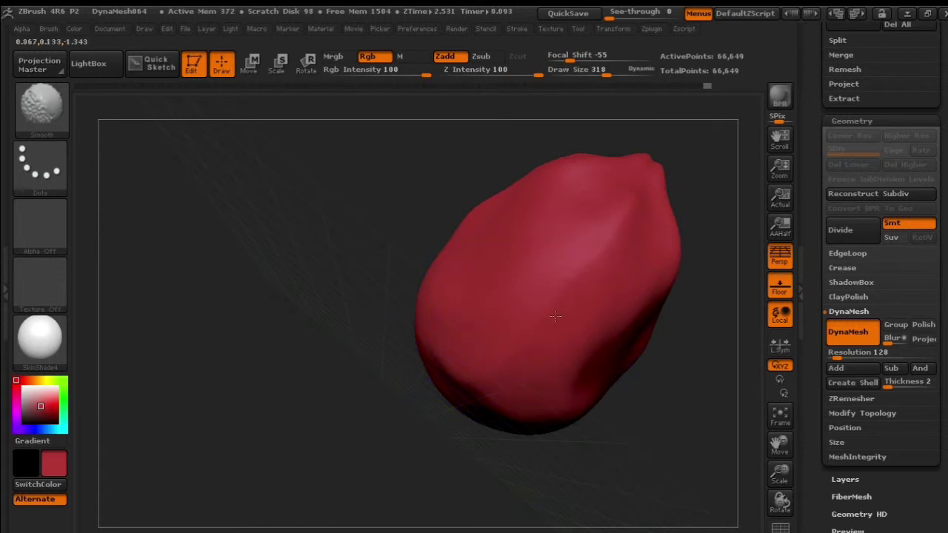
{"action": "mouse_move", "coordinate": [293, 236]}
{"action": "left_mouse_down"}
{"action": "mouse_move", "coordinate": [303, 237]}
{"action": "mouse_move", "coordinate": [351, 337]}
{"action": "left_mouse_up"}
Refine the outline around the hollow and the upper edge of the remeshed form with the Move brush
{"action": "left_click_drag", "start_coordinate": [484, 319], "coordinate": [732, 213]}
{"action": "mouse_move", "coordinate": [629, 215]}
{"action": "left_mouse_down"}
{"action": "mouse_move", "coordinate": [662, 228]}
{"action": "mouse_move", "coordinate": [618, 309]}
{"action": "mouse_move", "coordinate": [640, 305]}
{"action": "left_mouse_up"}
{"action": "mouse_move", "coordinate": [717, 306]}
{"action": "left_mouse_down"}
{"action": "mouse_move", "coordinate": [662, 313]}
{"action": "mouse_move", "coordinate": [654, 346]}
{"action": "mouse_move", "coordinate": [644, 324]}
{"action": "left_mouse_up"}
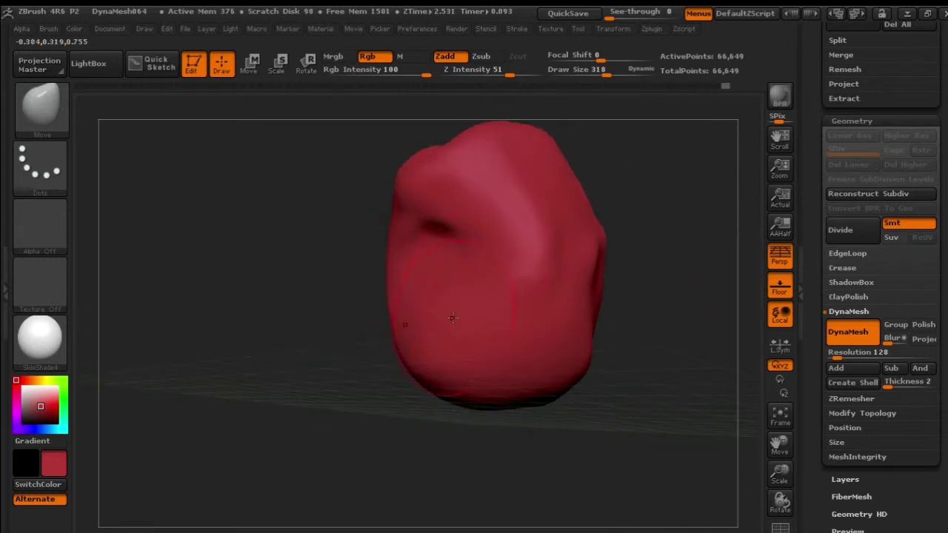
{"action": "left_click_drag", "start_coordinate": [715, 314], "coordinate": [500, 312]}
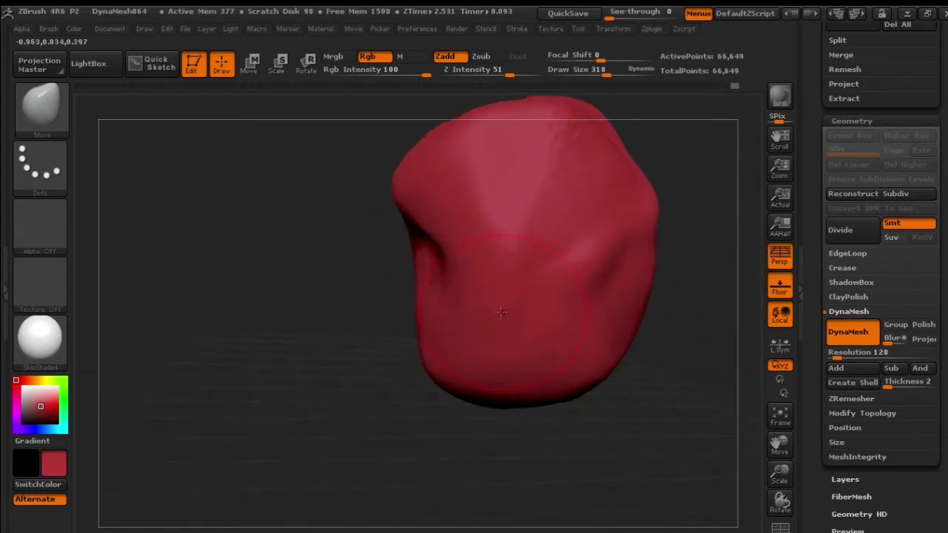
{"action": "left_click_drag", "start_coordinate": [296, 304], "coordinate": [346, 315]}
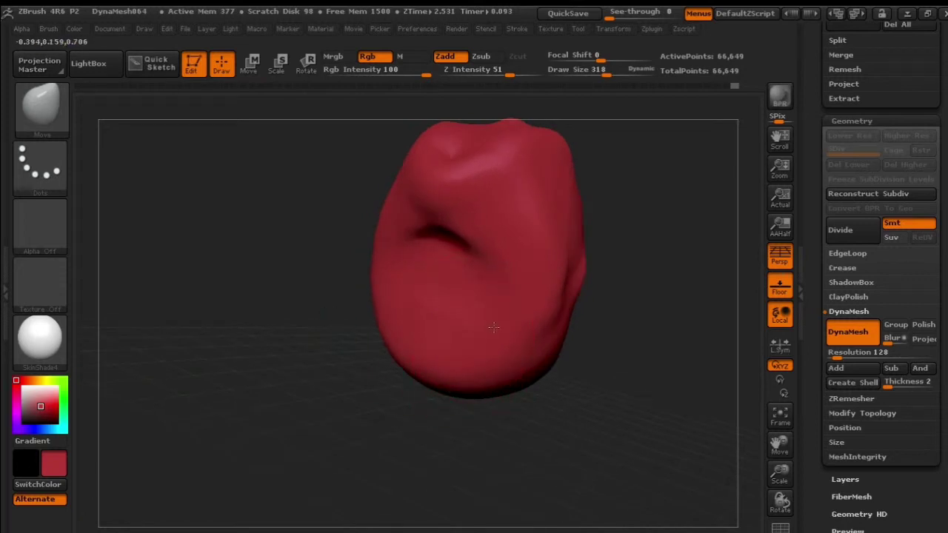
{"action": "mouse_move", "coordinate": [291, 281]}
{"action": "left_mouse_down"}
{"action": "mouse_move", "coordinate": [288, 343]}
{"action": "mouse_move", "coordinate": [277, 286]}
{"action": "mouse_move", "coordinate": [291, 316]}
{"action": "mouse_move", "coordinate": [276, 300]}
{"action": "left_mouse_up"}
{"action": "left_click_drag", "start_coordinate": [422, 297], "coordinate": [467, 269]}
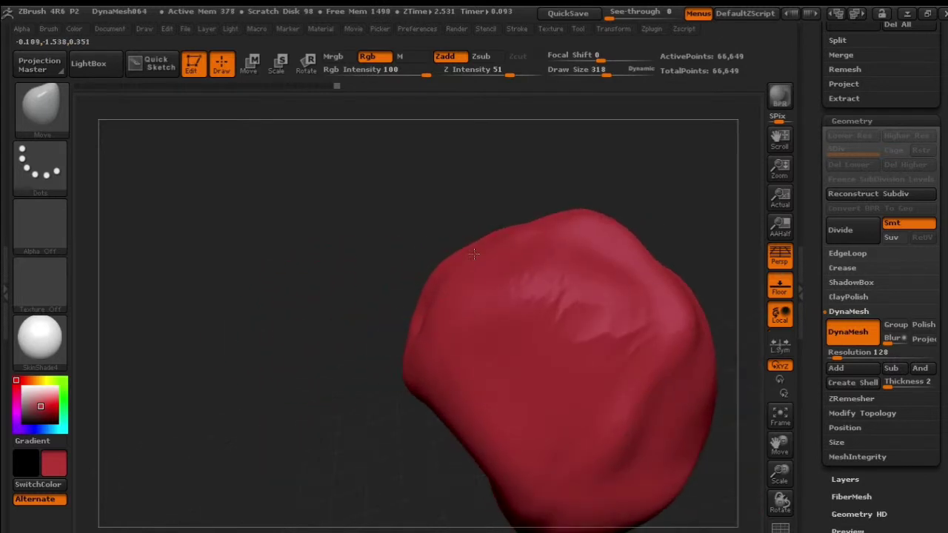
Smooth the wrinkles on the crown and the bumps along the sides of the form
{"action": "key", "text": "shift"}
{"action": "mouse_move", "coordinate": [317, 345]}
{"action": "left_mouse_down"}
{"action": "mouse_move", "coordinate": [275, 271]}
{"action": "mouse_move", "coordinate": [217, 326]}
{"action": "mouse_move", "coordinate": [278, 287]}
{"action": "mouse_move", "coordinate": [174, 362]}
{"action": "mouse_move", "coordinate": [342, 327]}
{"action": "left_mouse_up"}
{"action": "key", "text": "shift"}
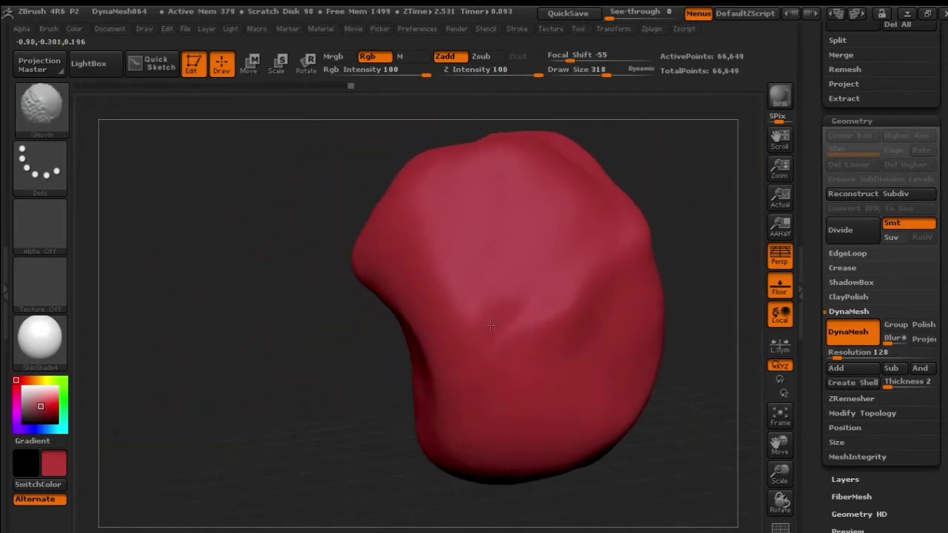
{"action": "mouse_move", "coordinate": [363, 180]}
{"action": "left_mouse_down"}
{"action": "mouse_move", "coordinate": [311, 275]}
{"action": "mouse_move", "coordinate": [289, 214]}
{"action": "mouse_move", "coordinate": [330, 276]}
{"action": "left_mouse_up"}
{"action": "key", "text": "shift"}
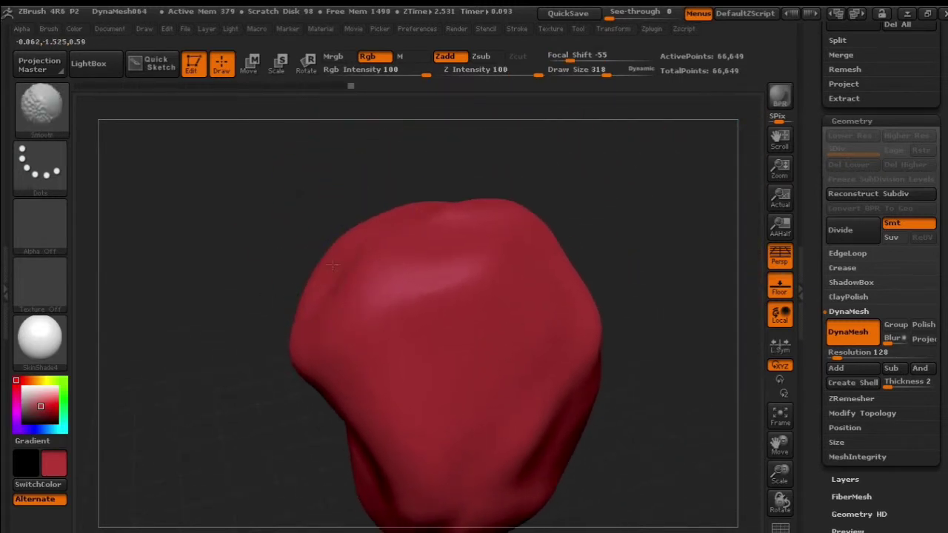
{"action": "left_click_drag", "start_coordinate": [593, 291], "coordinate": [634, 314]}
{"action": "left_click_drag", "start_coordinate": [605, 341], "coordinate": [527, 378]}
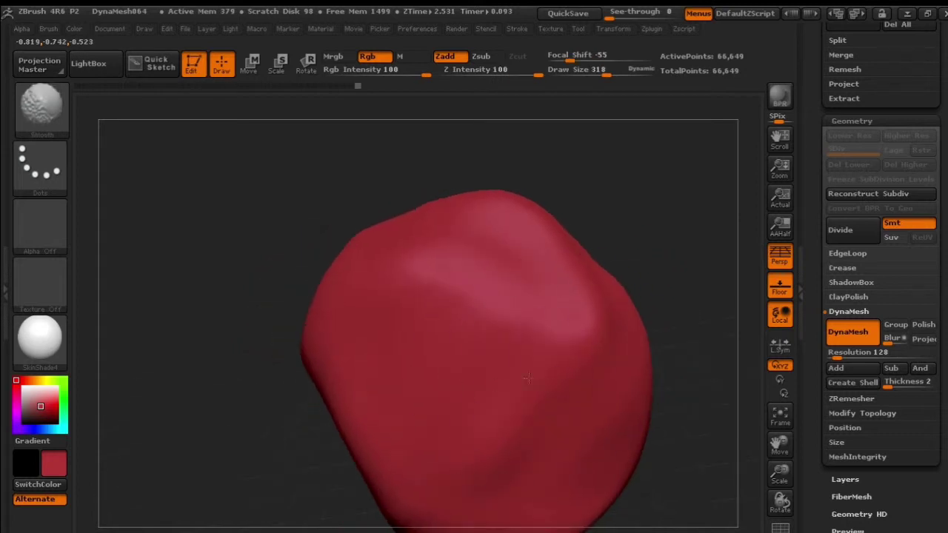
{"action": "left_click_drag", "start_coordinate": [682, 294], "coordinate": [670, 246]}
{"action": "left_click_drag", "start_coordinate": [649, 355], "coordinate": [629, 293]}
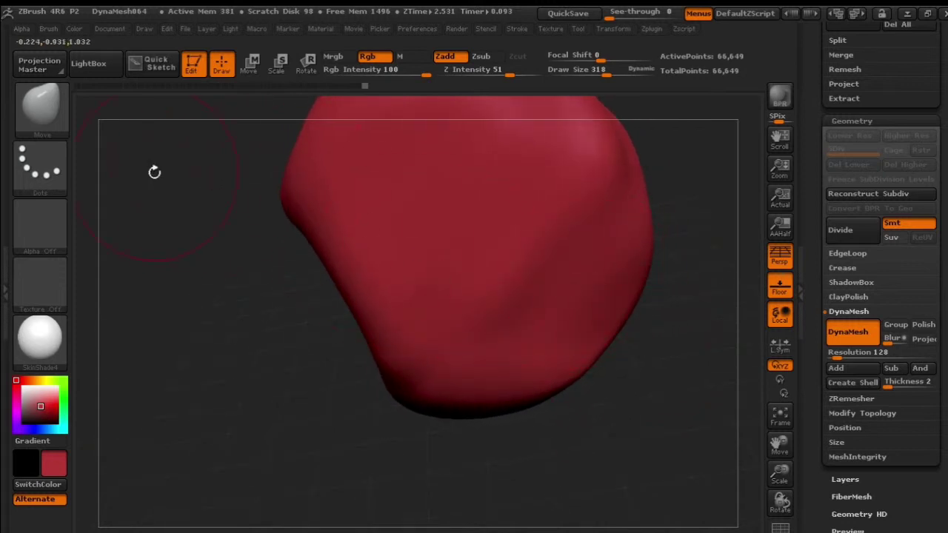
Swell the lower rear area of the form with the Inflat brush at Z Intensity 10 and smooth the transition
{"action": "left_click", "coordinate": [41, 107]}
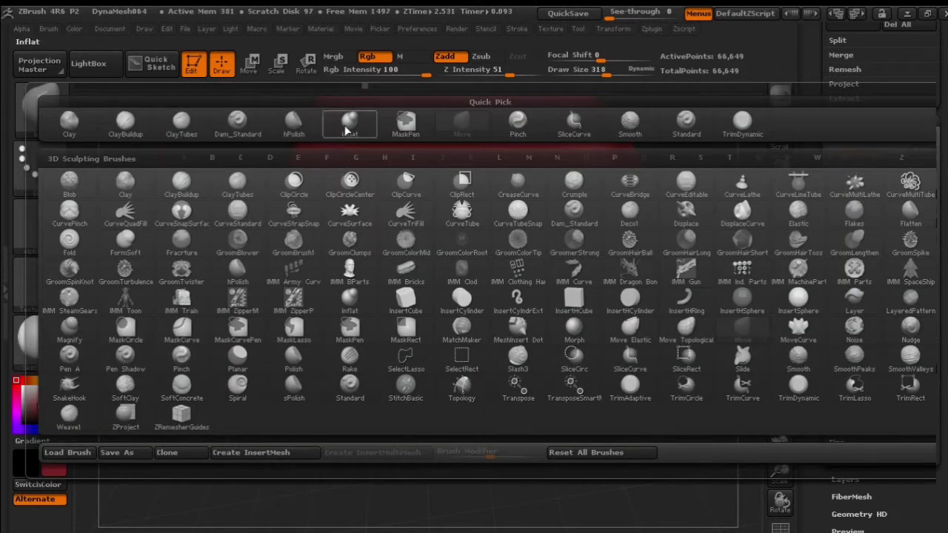
{"action": "left_click", "coordinate": [347, 129]}
{"action": "mouse_move", "coordinate": [574, 291]}
{"action": "left_mouse_down"}
{"action": "mouse_move", "coordinate": [592, 319]}
{"action": "mouse_move", "coordinate": [519, 382]}
{"action": "mouse_move", "coordinate": [630, 312]}
{"action": "left_mouse_up"}
{"action": "left_click_drag", "start_coordinate": [582, 357], "coordinate": [601, 325]}
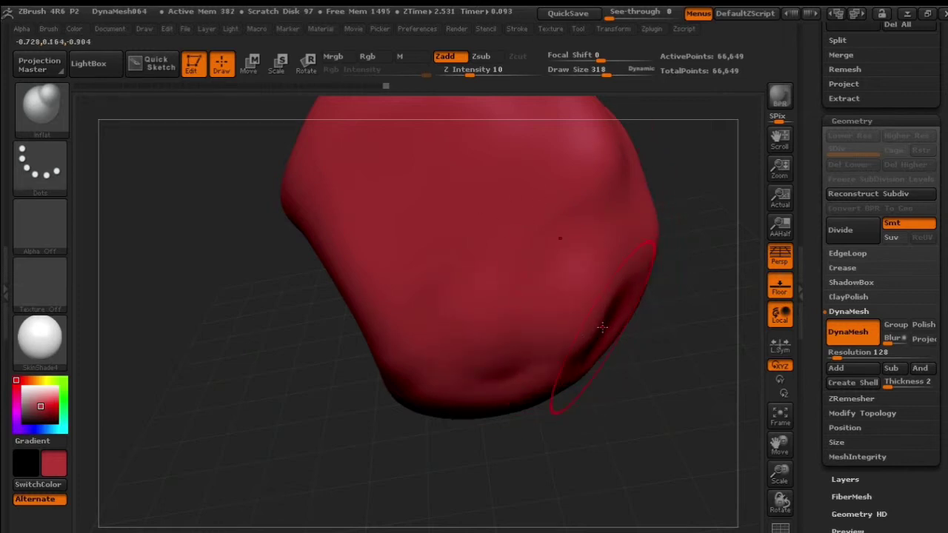
{"action": "mouse_move", "coordinate": [646, 395]}
{"action": "left_mouse_down"}
{"action": "mouse_move", "coordinate": [611, 406]}
{"action": "mouse_move", "coordinate": [624, 351]}
{"action": "left_mouse_up"}
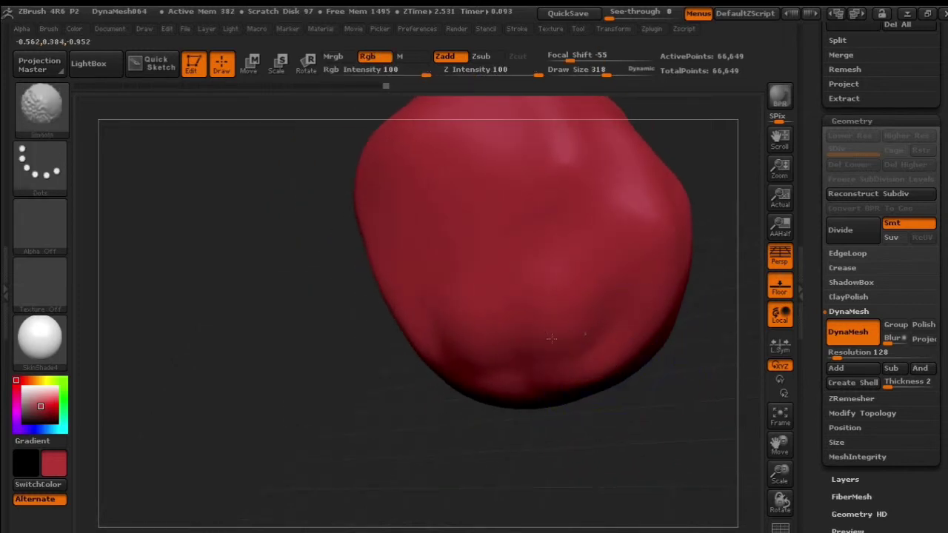
{"action": "left_click_drag", "start_coordinate": [567, 305], "coordinate": [610, 234], "text": "shift"}
{"action": "mouse_move", "coordinate": [269, 277]}
{"action": "left_mouse_down"}
{"action": "mouse_move", "coordinate": [269, 250]}
{"action": "mouse_move", "coordinate": [270, 300]}
{"action": "mouse_move", "coordinate": [299, 216]}
{"action": "mouse_move", "coordinate": [256, 309]}
{"action": "left_mouse_up"}
Switch to the Dam_Standard brush and try a groove along the edge of the hollow
{"action": "left_click", "coordinate": [34, 113]}
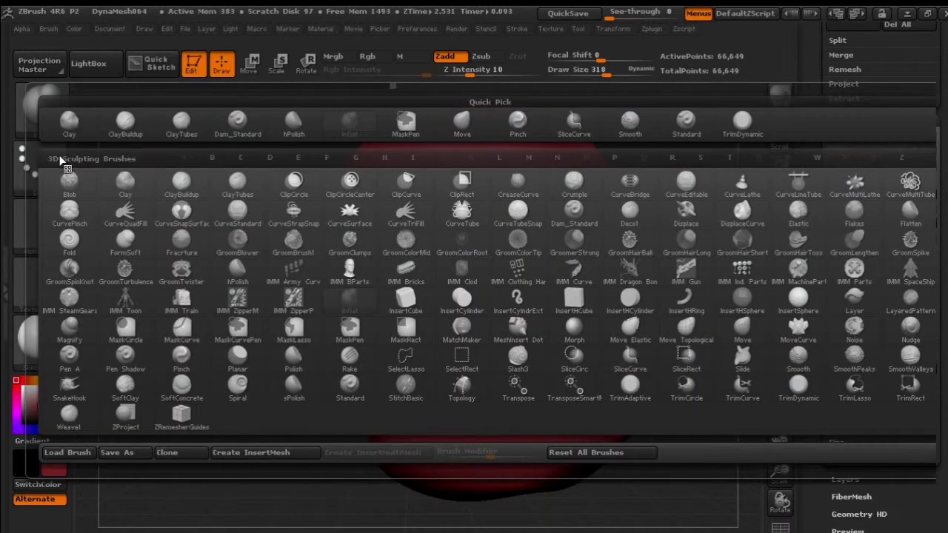
{"action": "left_click", "coordinate": [237, 122]}
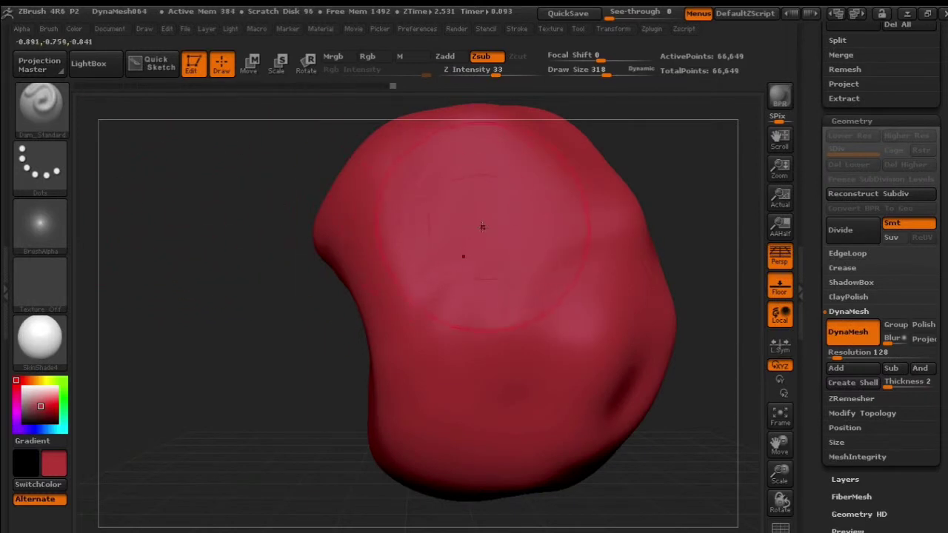
{"action": "mouse_move", "coordinate": [272, 330]}
{"action": "left_mouse_down"}
{"action": "mouse_move", "coordinate": [250, 364]}
{"action": "mouse_move", "coordinate": [251, 324]}
{"action": "left_mouse_up"}
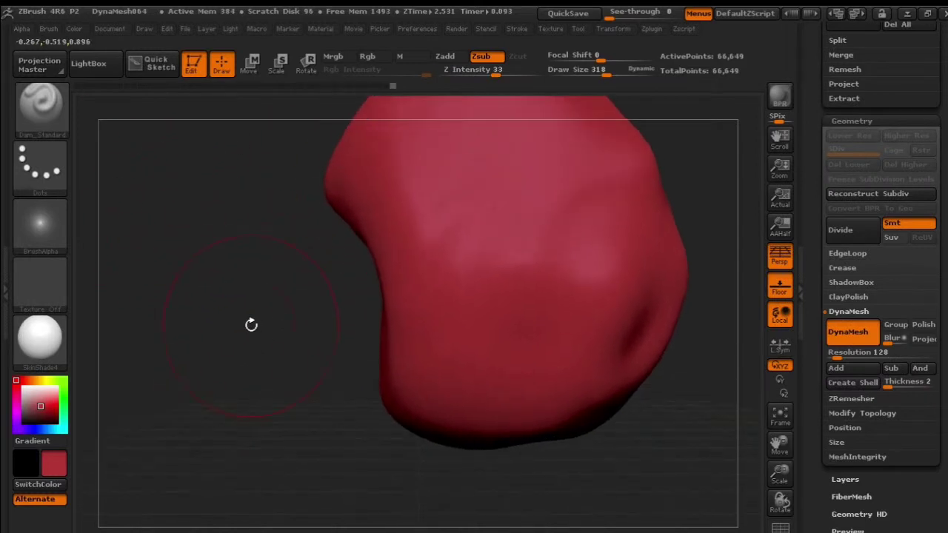
{"action": "mouse_move", "coordinate": [282, 265]}
{"action": "left_mouse_down"}
{"action": "mouse_move", "coordinate": [251, 385]}
{"action": "mouse_move", "coordinate": [230, 279]}
{"action": "left_mouse_up"}
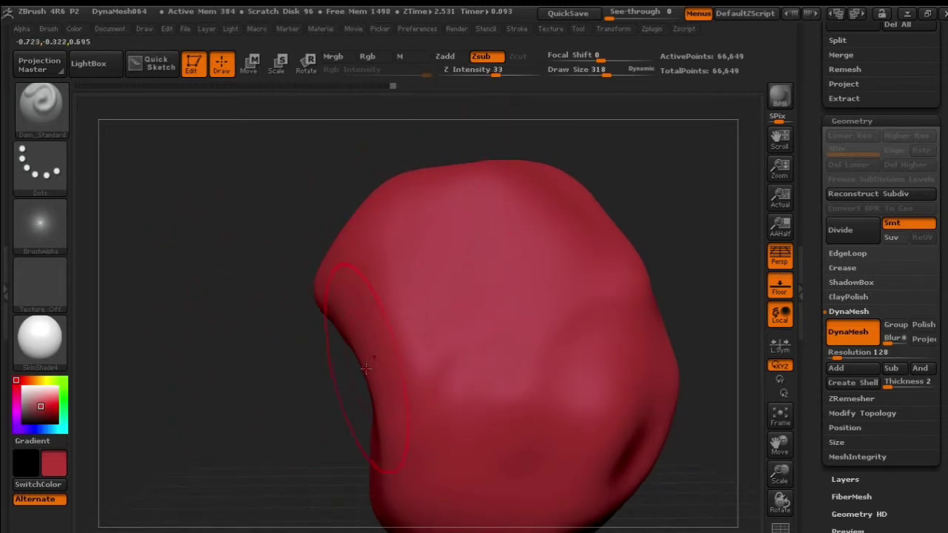
{"action": "mouse_move", "coordinate": [374, 361]}
{"action": "left_mouse_down"}
{"action": "mouse_move", "coordinate": [443, 267]}
{"action": "mouse_move", "coordinate": [392, 313]}
{"action": "left_mouse_up"}
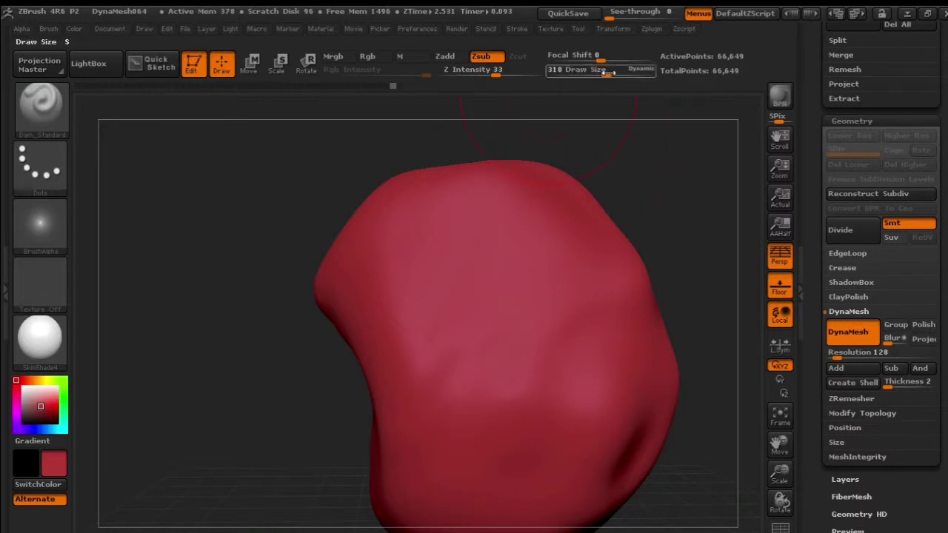
Try carving and smoothing a groove up beside the hollow with Dam_Standard at draw size 151 and focal shift 48
{"action": "mouse_move", "coordinate": [609, 74]}
{"action": "left_mouse_down"}
{"action": "mouse_move", "coordinate": [581, 61]}
{"action": "mouse_move", "coordinate": [628, 62]}
{"action": "left_mouse_up"}
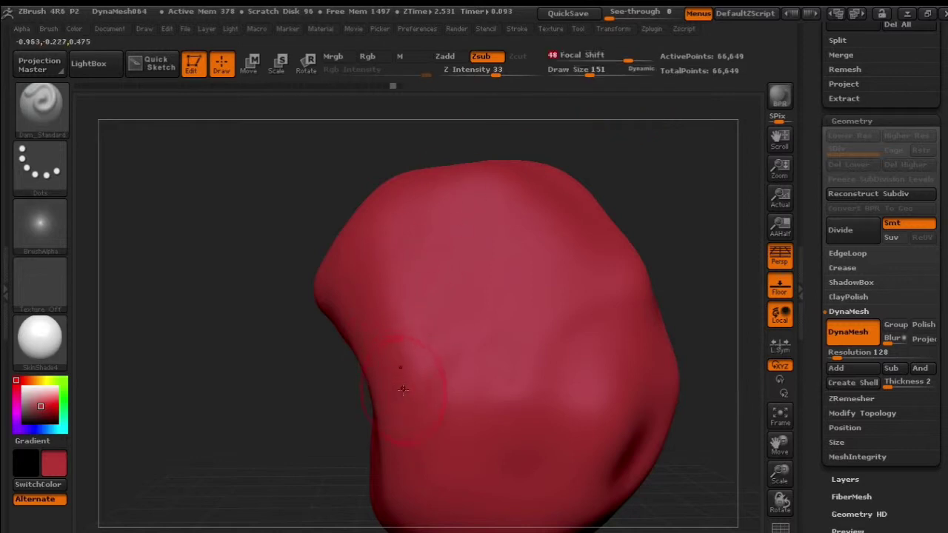
{"action": "left_click_drag", "start_coordinate": [390, 428], "coordinate": [415, 261]}
{"action": "mouse_move", "coordinate": [406, 310]}
{"action": "left_mouse_down", "text": "shift"}
{"action": "mouse_move", "coordinate": [381, 381]}
{"action": "mouse_move", "coordinate": [444, 244]}
{"action": "mouse_move", "coordinate": [473, 226]}
{"action": "left_mouse_up", "text": "shift"}
{"action": "mouse_move", "coordinate": [463, 233]}
{"action": "left_mouse_down", "text": "shift"}
{"action": "mouse_move", "coordinate": [381, 374]}
{"action": "mouse_move", "coordinate": [482, 290]}
{"action": "mouse_move", "coordinate": [537, 281]}
{"action": "mouse_move", "coordinate": [581, 340]}
{"action": "mouse_move", "coordinate": [582, 415]}
{"action": "mouse_move", "coordinate": [522, 457]}
{"action": "mouse_move", "coordinate": [481, 429]}
{"action": "mouse_move", "coordinate": [480, 347]}
{"action": "mouse_move", "coordinate": [525, 347]}
{"action": "mouse_move", "coordinate": [525, 376]}
{"action": "left_mouse_up", "text": "shift"}
{"action": "left_click_drag", "start_coordinate": [238, 444], "coordinate": [333, 418]}
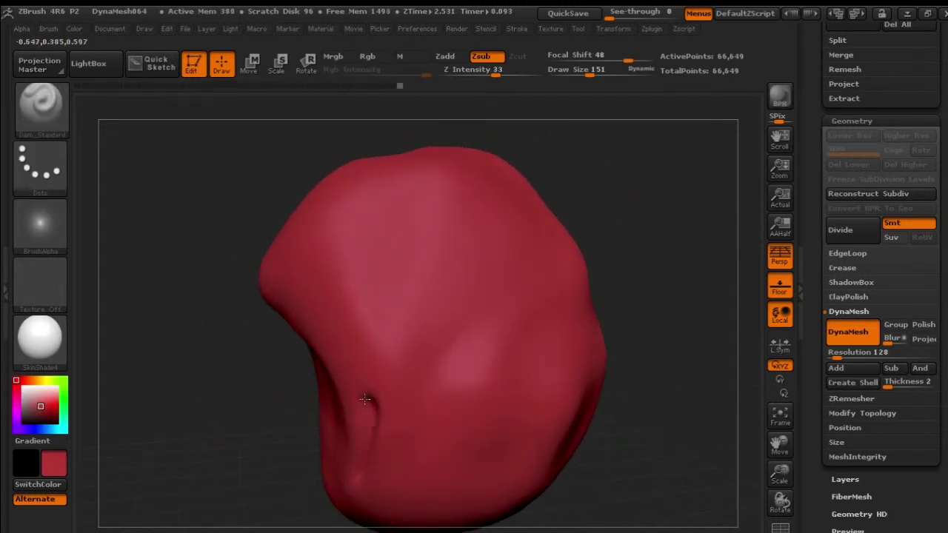
Set the Dam_Standard brush to draw size 52, focal shift 74 and Z Intensity 26
{"action": "left_click_drag", "start_coordinate": [590, 75], "coordinate": [573, 75]}
{"action": "left_click_drag", "start_coordinate": [630, 59], "coordinate": [638, 57]}
{"action": "left_click_drag", "start_coordinate": [495, 69], "coordinate": [488, 73]}
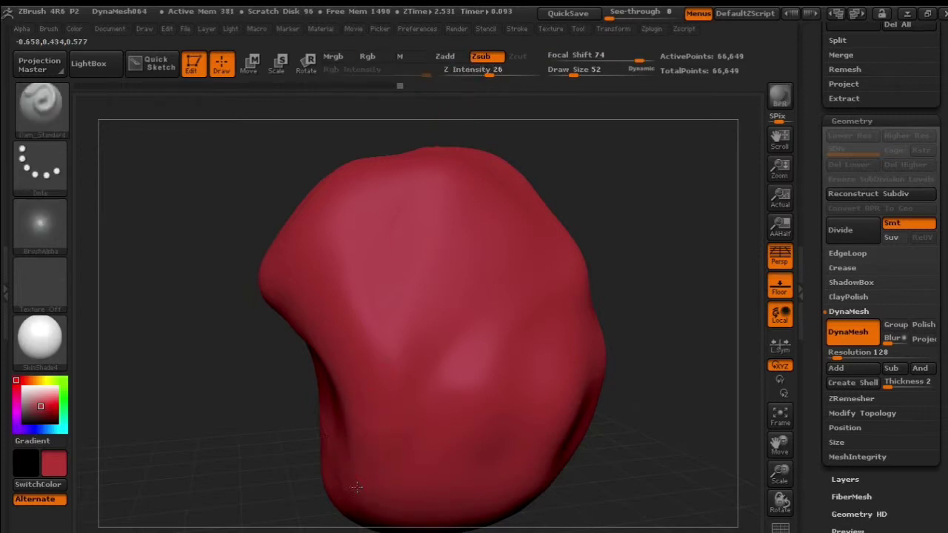
Try several curved and spiral groove strokes across the broad side face with the Dam_Standard brush, undoing each one
{"action": "left_click_drag", "start_coordinate": [379, 357], "coordinate": [368, 328]}
{"action": "key", "text": "ctrl+z"}
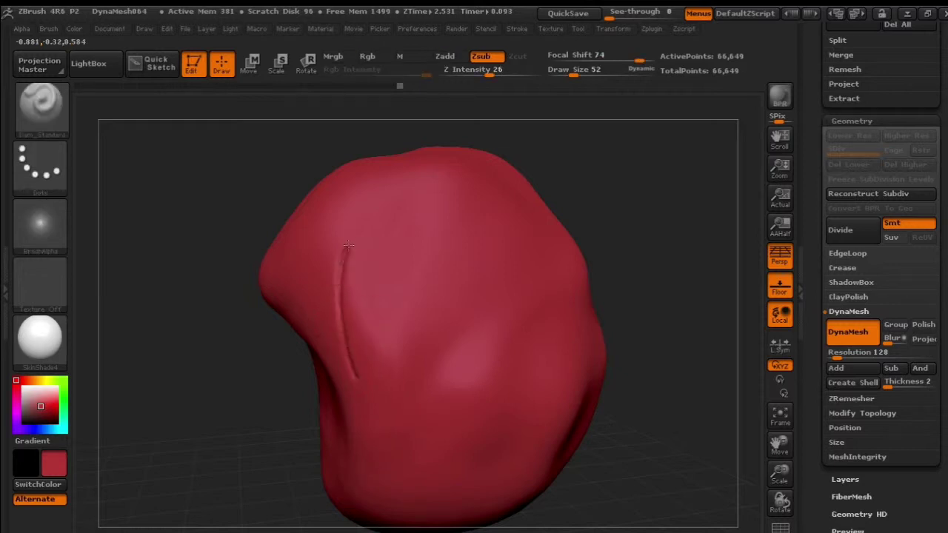
{"action": "key", "text": "ctrl+z"}
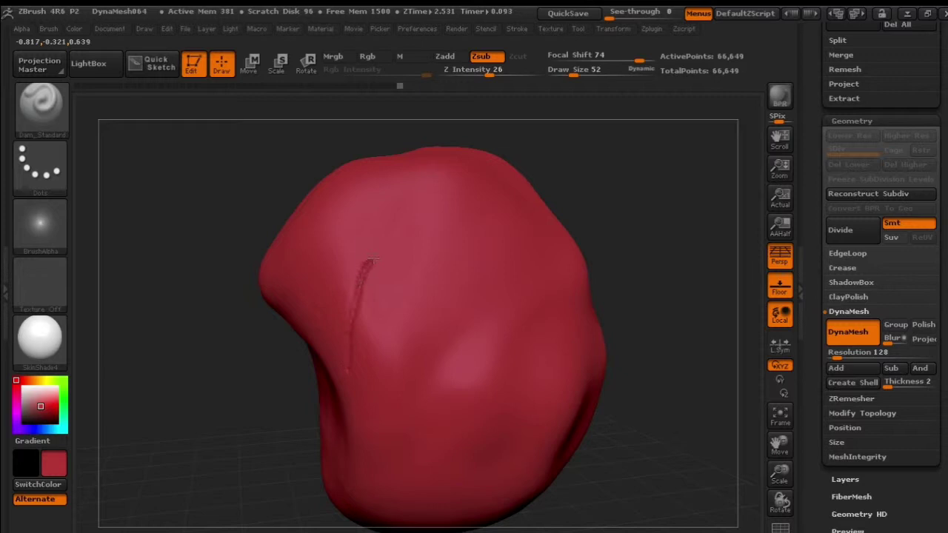
{"action": "key", "text": "ctrl+z"}
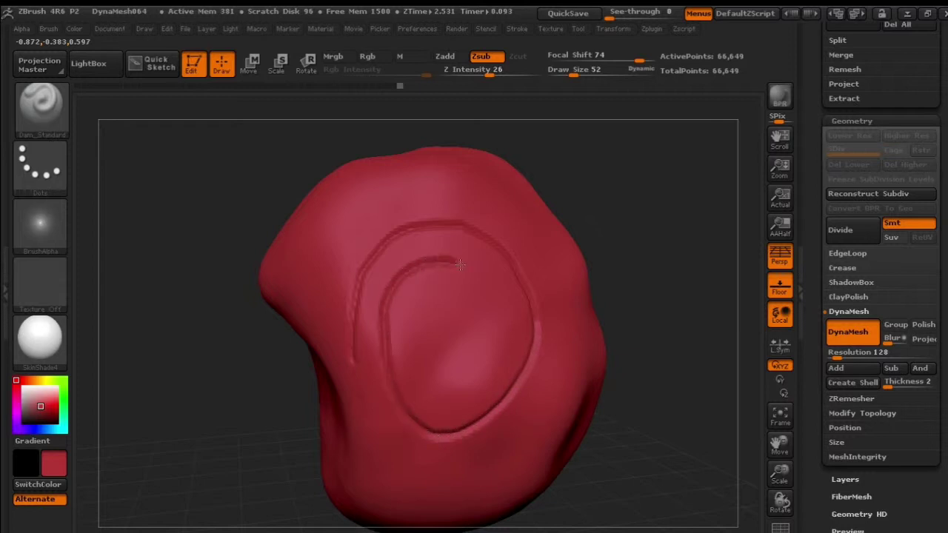
{"action": "key", "text": "ctrl+z"}
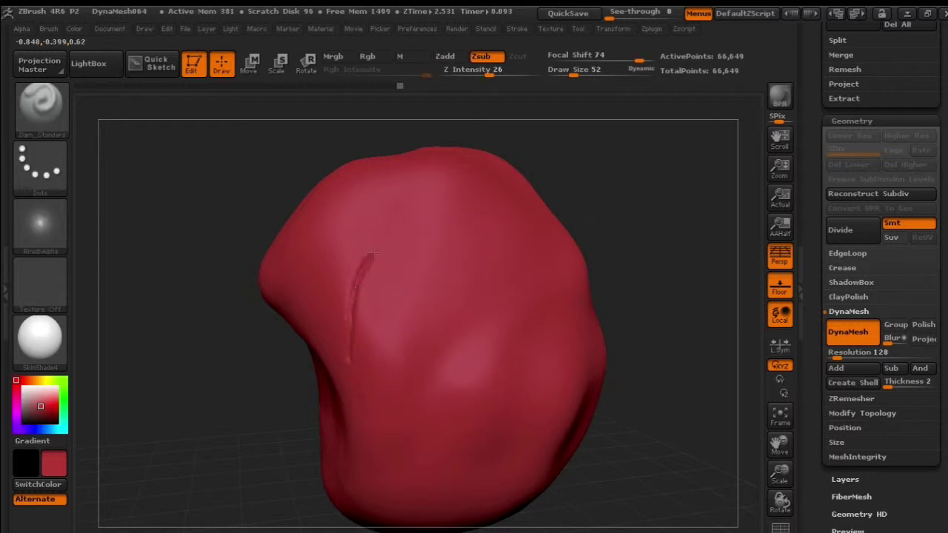
Carve a spiral groove winding inward on the broad side face with the Dam_Standard brush
{"action": "left_click_drag", "start_coordinate": [535, 327], "coordinate": [498, 394]}
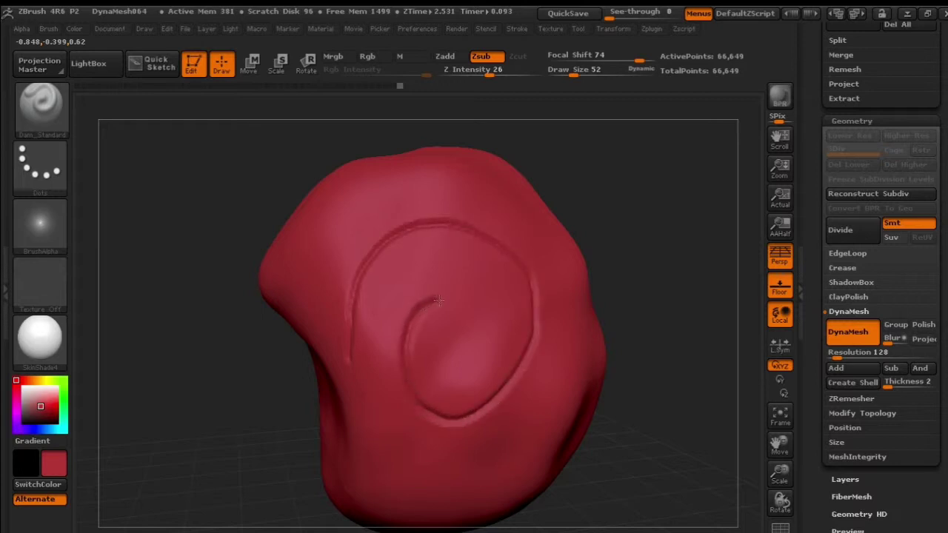
{"action": "mouse_move", "coordinate": [215, 404]}
{"action": "left_mouse_down"}
{"action": "mouse_move", "coordinate": [190, 385]}
{"action": "mouse_move", "coordinate": [328, 318]}
{"action": "mouse_move", "coordinate": [184, 398]}
{"action": "mouse_move", "coordinate": [210, 400]}
{"action": "mouse_move", "coordinate": [147, 234]}
{"action": "left_mouse_up"}
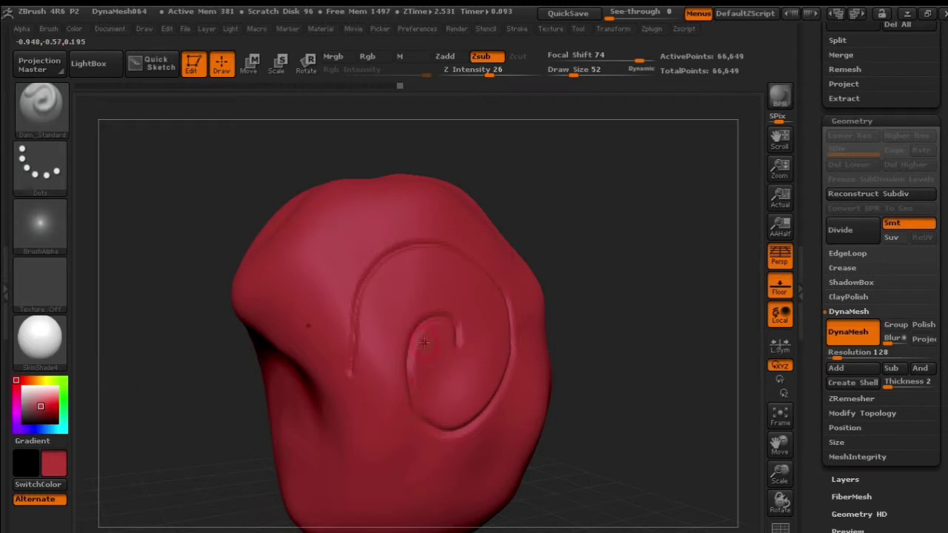
Switch to the Standard brush at draw size 280 and build up the centre of the spiral
{"action": "left_click", "coordinate": [55, 122]}
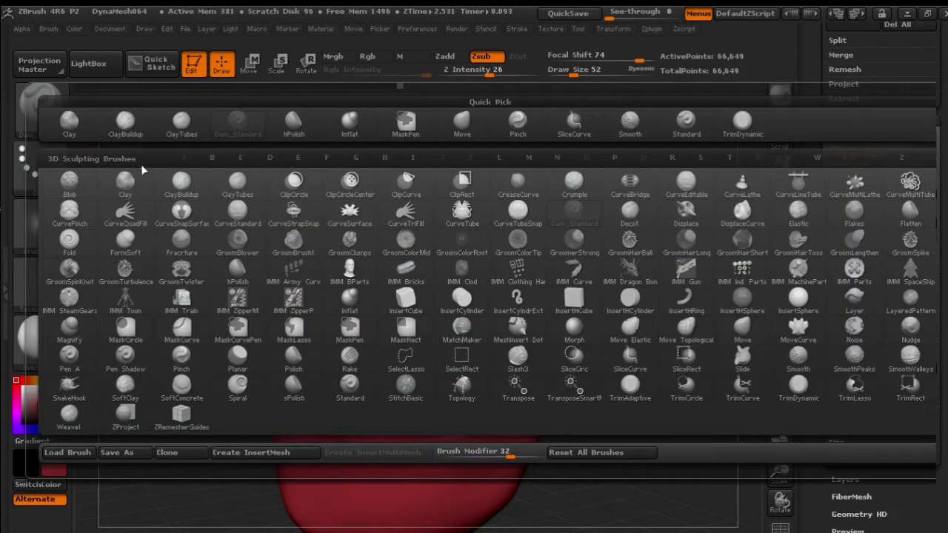
{"action": "left_click", "coordinate": [686, 125]}
{"action": "left_click_drag", "start_coordinate": [625, 346], "coordinate": [626, 321]}
{"action": "left_click_drag", "start_coordinate": [585, 74], "coordinate": [604, 77]}
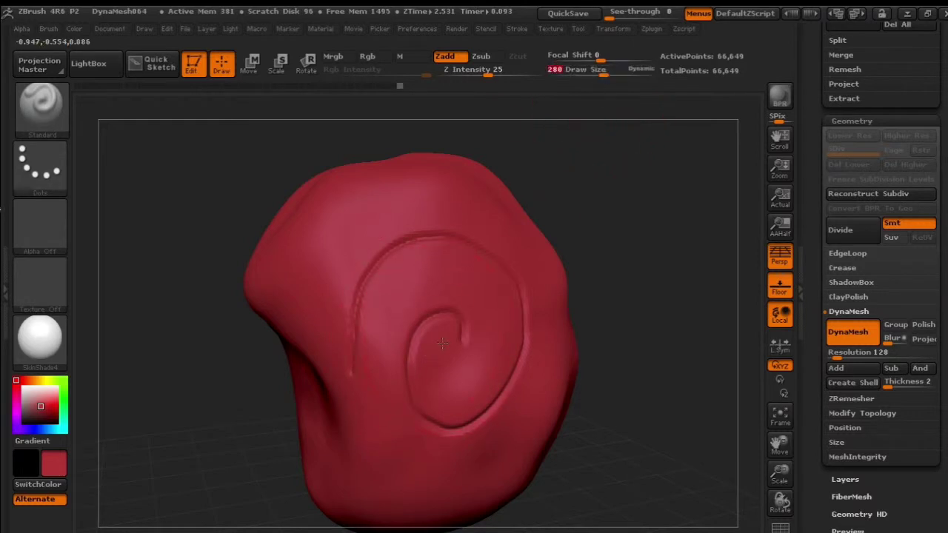
{"action": "left_click_drag", "start_coordinate": [585, 419], "coordinate": [525, 340]}
{"action": "mouse_move", "coordinate": [443, 359]}
{"action": "left_mouse_down"}
{"action": "mouse_move", "coordinate": [446, 348]}
{"action": "mouse_move", "coordinate": [452, 382]}
{"action": "left_mouse_up"}
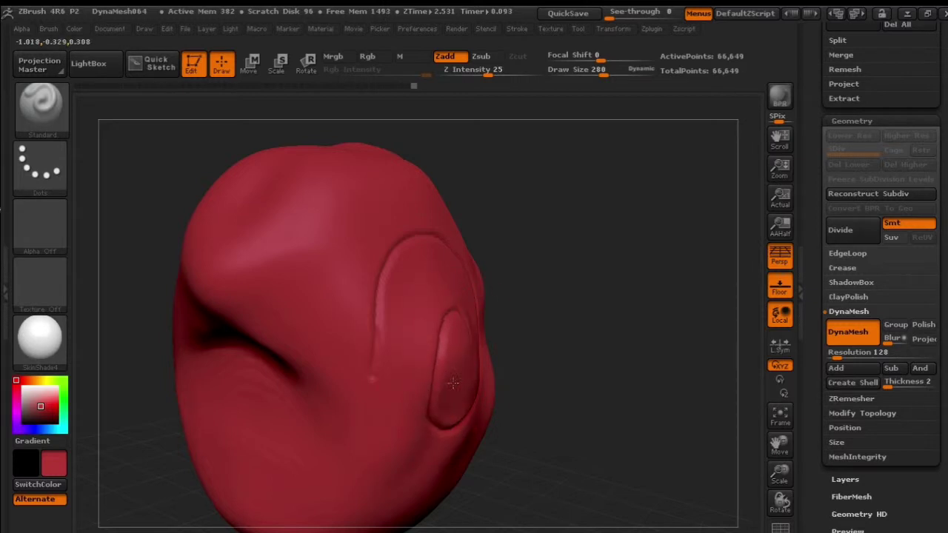
Build up the band between the spiral's turns and shape the surface around its lower edge with the Standard brush
{"action": "left_click_drag", "start_coordinate": [412, 305], "coordinate": [405, 391]}
{"action": "mouse_move", "coordinate": [526, 421]}
{"action": "left_mouse_down"}
{"action": "mouse_move", "coordinate": [478, 428]}
{"action": "mouse_move", "coordinate": [570, 449]}
{"action": "mouse_move", "coordinate": [511, 437]}
{"action": "left_mouse_up"}
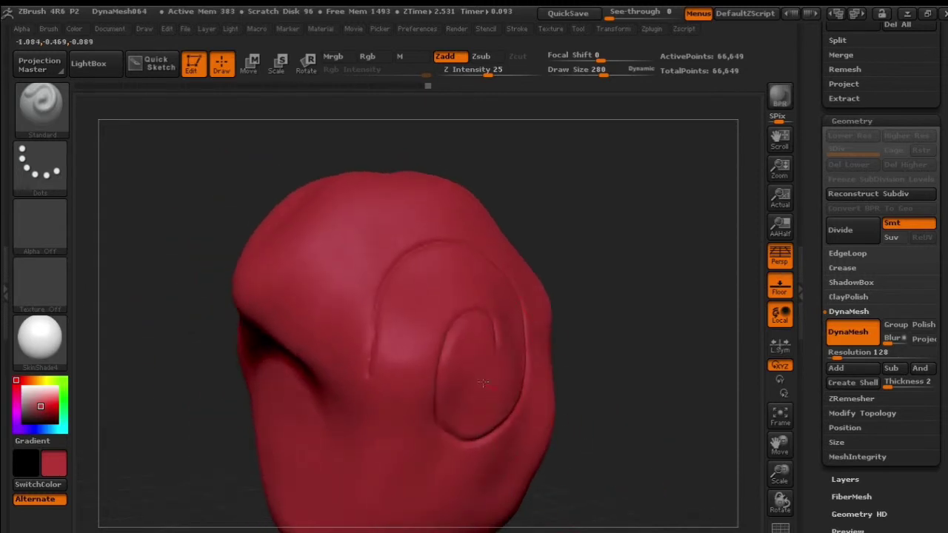
{"action": "left_click_drag", "start_coordinate": [450, 460], "coordinate": [471, 470]}
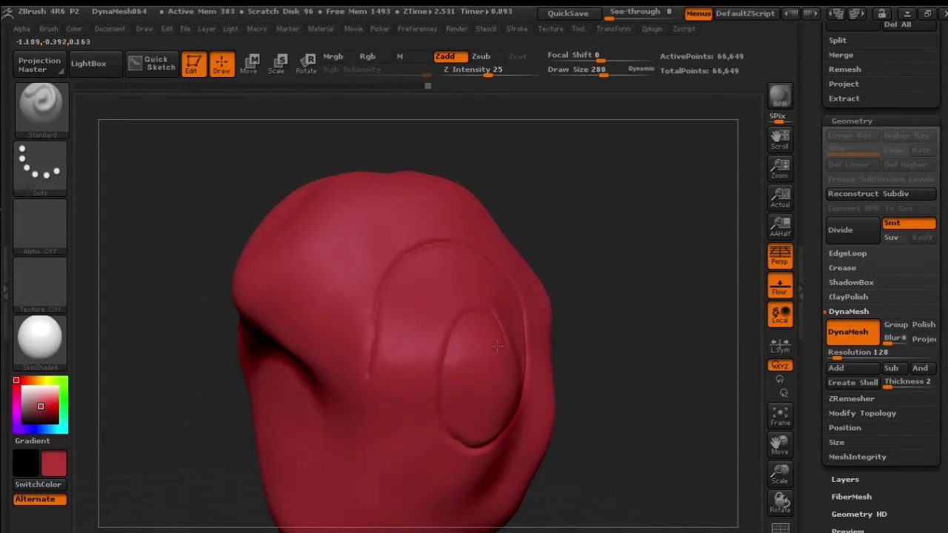
{"action": "left_click_drag", "start_coordinate": [593, 459], "coordinate": [454, 401]}
{"action": "left_click_drag", "start_coordinate": [567, 391], "coordinate": [594, 396]}
{"action": "left_click_drag", "start_coordinate": [328, 405], "coordinate": [442, 400]}
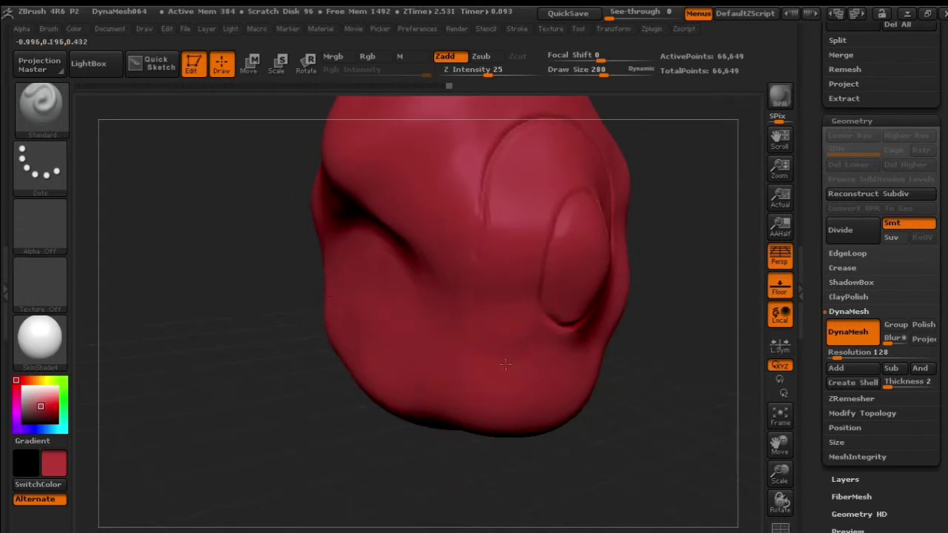
{"action": "mouse_move", "coordinate": [664, 399]}
{"action": "left_mouse_down"}
{"action": "mouse_move", "coordinate": [612, 412]}
{"action": "mouse_move", "coordinate": [504, 416]}
{"action": "mouse_move", "coordinate": [672, 412]}
{"action": "mouse_move", "coordinate": [639, 419]}
{"action": "mouse_move", "coordinate": [615, 385]}
{"action": "mouse_move", "coordinate": [579, 402]}
{"action": "mouse_move", "coordinate": [596, 370]}
{"action": "mouse_move", "coordinate": [581, 365]}
{"action": "left_mouse_up"}
Set the Standard brush to Zsub at draw size 80 and carve along the outside of the spiral's outer turn
{"action": "left_click", "coordinate": [480, 57]}
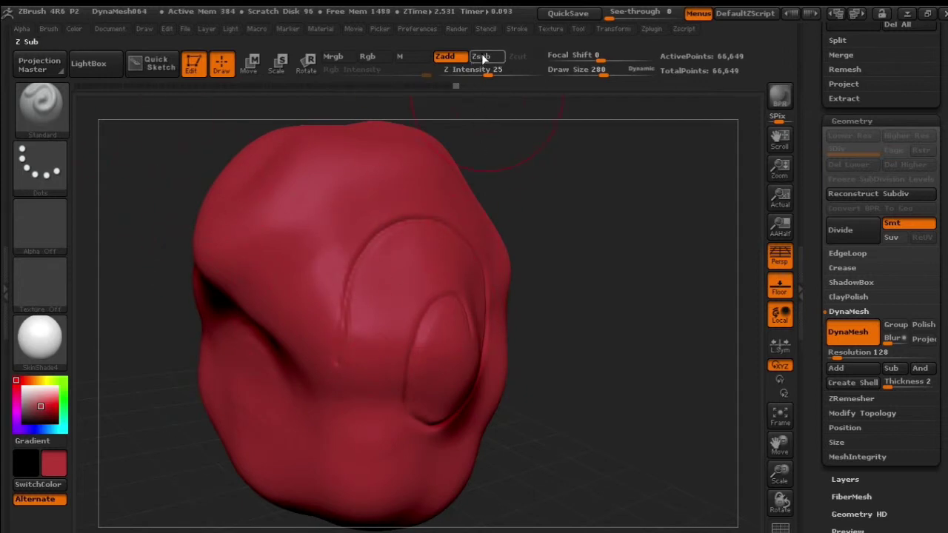
{"action": "left_click_drag", "start_coordinate": [601, 69], "coordinate": [578, 69]}
{"action": "left_click_drag", "start_coordinate": [337, 340], "coordinate": [343, 271]}
{"action": "mouse_move", "coordinate": [335, 320]}
{"action": "left_mouse_down"}
{"action": "mouse_move", "coordinate": [372, 234]}
{"action": "mouse_move", "coordinate": [392, 220]}
{"action": "mouse_move", "coordinate": [438, 218]}
{"action": "left_mouse_up"}
{"action": "left_click_drag", "start_coordinate": [534, 326], "coordinate": [465, 314]}
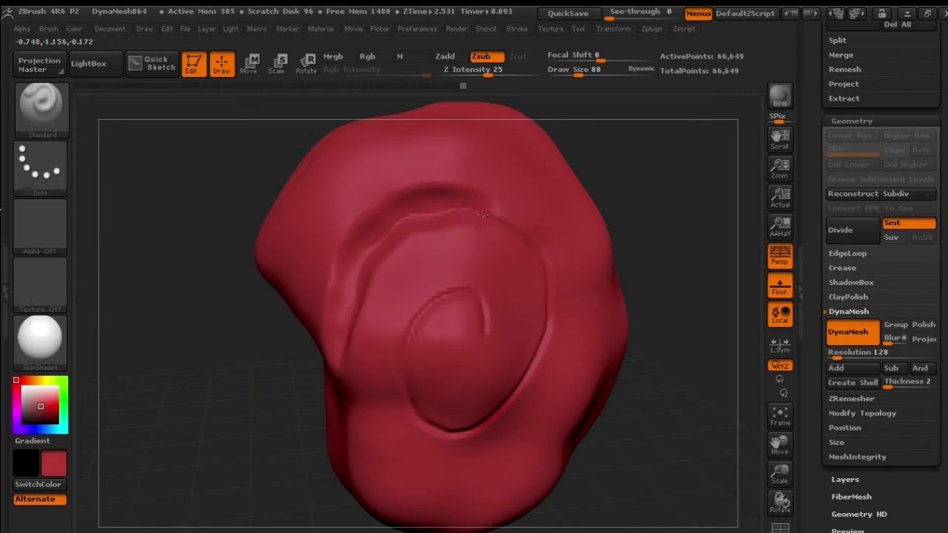
Try deepening the rest of the spiral with subtractive strokes, and undo the carving back to the original groove
{"action": "mouse_move", "coordinate": [545, 262]}
{"action": "left_mouse_down"}
{"action": "mouse_move", "coordinate": [533, 256]}
{"action": "mouse_move", "coordinate": [552, 296]}
{"action": "mouse_move", "coordinate": [544, 325]}
{"action": "mouse_move", "coordinate": [527, 362]}
{"action": "mouse_move", "coordinate": [485, 404]}
{"action": "left_mouse_up"}
{"action": "key", "text": "ctrl+z"}
{"action": "key", "text": "ctrl+z"}
{"action": "mouse_move", "coordinate": [505, 217]}
{"action": "left_mouse_down"}
{"action": "mouse_move", "coordinate": [539, 256]}
{"action": "mouse_move", "coordinate": [549, 311]}
{"action": "mouse_move", "coordinate": [539, 348]}
{"action": "mouse_move", "coordinate": [516, 375]}
{"action": "left_mouse_up"}
{"action": "mouse_move", "coordinate": [620, 447]}
{"action": "left_mouse_down"}
{"action": "mouse_move", "coordinate": [609, 406]}
{"action": "mouse_move", "coordinate": [542, 404]}
{"action": "left_mouse_up"}
{"action": "left_click_drag", "start_coordinate": [206, 443], "coordinate": [205, 368], "text": "alt"}
{"action": "left_click_drag", "start_coordinate": [470, 343], "coordinate": [539, 310]}
{"action": "key", "text": "ctrl+z"}
{"action": "key", "text": "ctrl+z"}
{"action": "key", "text": "ctrl+z"}
{"action": "key", "text": "ctrl+z"}
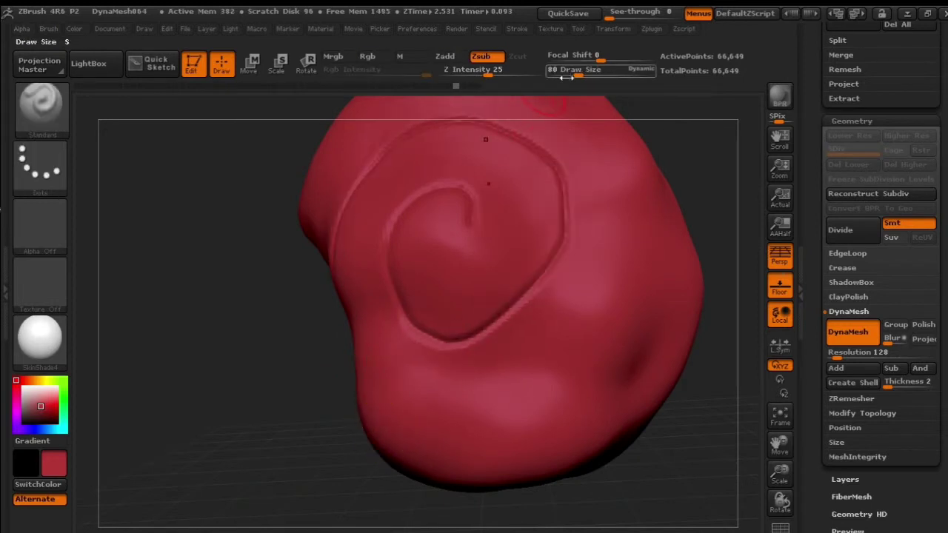
Enlarge the subtractive Standard brush and carve a broader recess along the turns of the spiral
{"action": "left_click_drag", "start_coordinate": [581, 74], "coordinate": [600, 75]}
{"action": "mouse_move", "coordinate": [314, 267]}
{"action": "left_mouse_down"}
{"action": "mouse_move", "coordinate": [239, 296]}
{"action": "mouse_move", "coordinate": [239, 286]}
{"action": "mouse_move", "coordinate": [220, 339]}
{"action": "mouse_move", "coordinate": [222, 300]}
{"action": "mouse_move", "coordinate": [224, 341]}
{"action": "left_mouse_up"}
{"action": "mouse_move", "coordinate": [347, 312]}
{"action": "left_mouse_down"}
{"action": "mouse_move", "coordinate": [354, 245]}
{"action": "mouse_move", "coordinate": [379, 194]}
{"action": "mouse_move", "coordinate": [431, 157]}
{"action": "mouse_move", "coordinate": [545, 187]}
{"action": "mouse_move", "coordinate": [579, 248]}
{"action": "mouse_move", "coordinate": [572, 326]}
{"action": "mouse_move", "coordinate": [485, 374]}
{"action": "mouse_move", "coordinate": [438, 356]}
{"action": "mouse_move", "coordinate": [420, 318]}
{"action": "left_mouse_up"}
{"action": "left_click_drag", "start_coordinate": [499, 246], "coordinate": [510, 298]}
{"action": "mouse_move", "coordinate": [194, 404]}
{"action": "left_mouse_down"}
{"action": "mouse_move", "coordinate": [318, 407]}
{"action": "mouse_move", "coordinate": [197, 407]}
{"action": "mouse_move", "coordinate": [311, 395]}
{"action": "mouse_move", "coordinate": [450, 221]}
{"action": "left_mouse_up"}
Set the Standard brush's focal shift to 10 and smooth the recess around the spiral's outer and upper turns
{"action": "mouse_move", "coordinate": [597, 70]}
{"action": "left_mouse_down"}
{"action": "mouse_move", "coordinate": [577, 70]}
{"action": "mouse_move", "coordinate": [612, 57]}
{"action": "left_mouse_up"}
{"action": "mouse_move", "coordinate": [348, 328]}
{"action": "left_mouse_down", "text": "shift"}
{"action": "mouse_move", "coordinate": [361, 267]}
{"action": "mouse_move", "coordinate": [402, 179]}
{"action": "mouse_move", "coordinate": [405, 196]}
{"action": "left_mouse_up", "text": "shift"}
{"action": "mouse_move", "coordinate": [375, 225]}
{"action": "left_mouse_down", "text": "shift"}
{"action": "mouse_move", "coordinate": [348, 271]}
{"action": "mouse_move", "coordinate": [371, 222]}
{"action": "mouse_move", "coordinate": [400, 206]}
{"action": "left_mouse_up", "text": "shift"}
{"action": "mouse_move", "coordinate": [393, 172]}
{"action": "left_mouse_down", "text": "shift"}
{"action": "mouse_move", "coordinate": [473, 157]}
{"action": "mouse_move", "coordinate": [530, 180]}
{"action": "mouse_move", "coordinate": [578, 235]}
{"action": "mouse_move", "coordinate": [586, 287]}
{"action": "mouse_move", "coordinate": [511, 381]}
{"action": "mouse_move", "coordinate": [449, 397]}
{"action": "mouse_move", "coordinate": [433, 311]}
{"action": "mouse_move", "coordinate": [443, 284]}
{"action": "left_mouse_up", "text": "shift"}
{"action": "mouse_move", "coordinate": [468, 249]}
{"action": "left_mouse_down"}
{"action": "mouse_move", "coordinate": [479, 246]}
{"action": "mouse_move", "coordinate": [508, 291]}
{"action": "left_mouse_up"}
{"action": "left_click_drag", "start_coordinate": [155, 398], "coordinate": [211, 347]}
{"action": "left_click_drag", "start_coordinate": [349, 265], "coordinate": [362, 220], "text": "shift"}
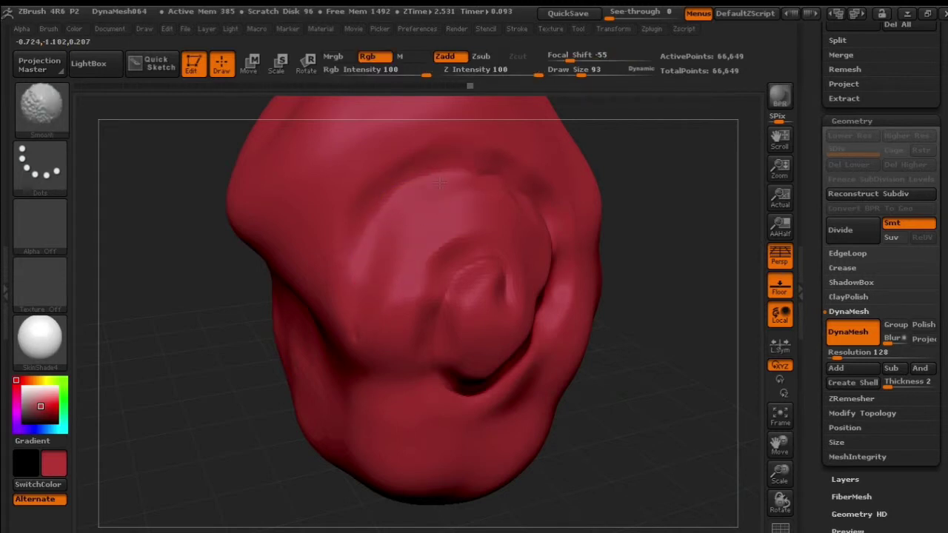
Smooth the spiral's lower rim and inner turn to soften the ridges between the recesses
{"action": "mouse_move", "coordinate": [626, 286]}
{"action": "left_mouse_down"}
{"action": "mouse_move", "coordinate": [639, 290]}
{"action": "mouse_move", "coordinate": [570, 277]}
{"action": "left_mouse_up"}
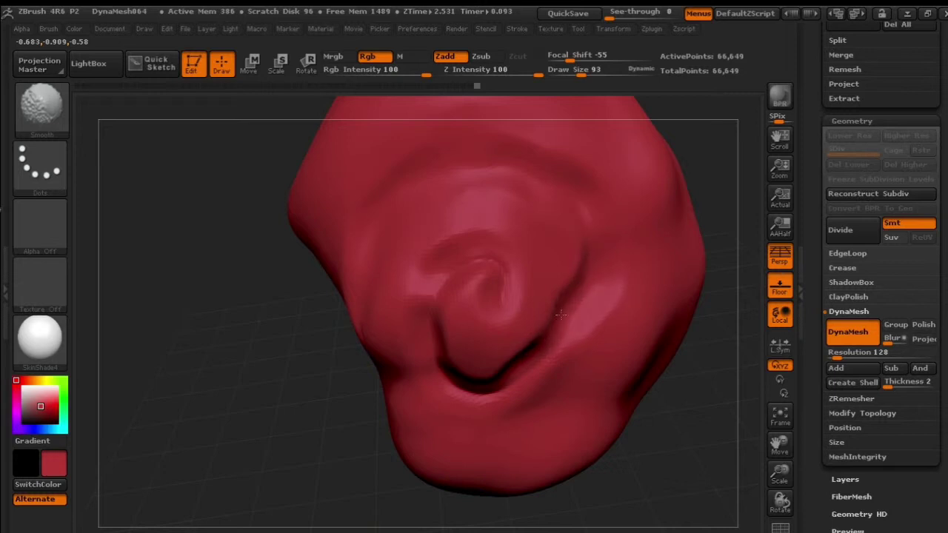
{"action": "mouse_move", "coordinate": [312, 368]}
{"action": "left_mouse_down"}
{"action": "mouse_move", "coordinate": [249, 317]}
{"action": "mouse_move", "coordinate": [255, 275]}
{"action": "left_mouse_up"}
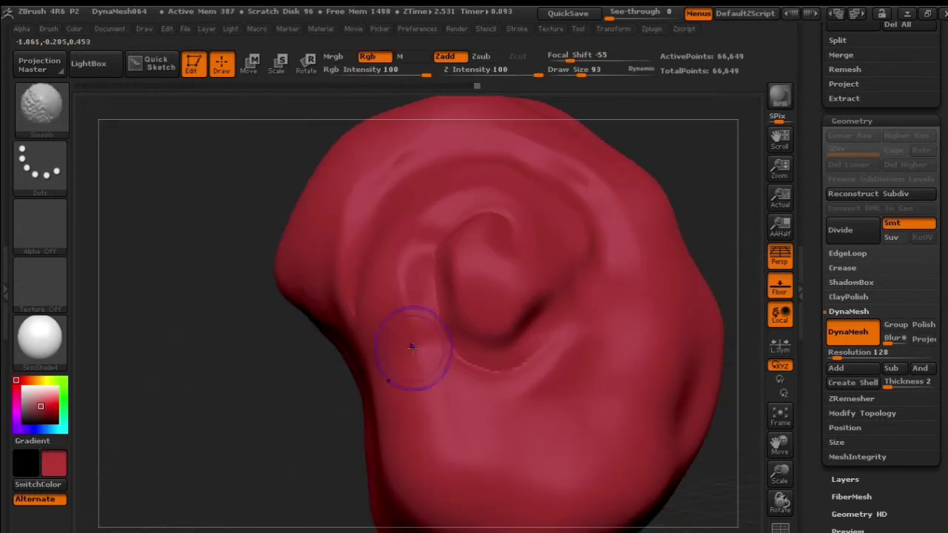
{"action": "mouse_move", "coordinate": [536, 335]}
{"action": "left_mouse_down", "text": "shift"}
{"action": "mouse_move", "coordinate": [460, 355]}
{"action": "mouse_move", "coordinate": [416, 276]}
{"action": "left_mouse_up", "text": "shift"}
{"action": "left_click_drag", "start_coordinate": [190, 343], "coordinate": [198, 409]}
{"action": "mouse_move", "coordinate": [471, 217]}
{"action": "left_mouse_down", "text": "shift"}
{"action": "mouse_move", "coordinate": [504, 233]}
{"action": "mouse_move", "coordinate": [506, 267]}
{"action": "left_mouse_up", "text": "shift"}
{"action": "left_click_drag", "start_coordinate": [223, 379], "coordinate": [391, 357]}
{"action": "mouse_move", "coordinate": [563, 311]}
{"action": "left_mouse_down"}
{"action": "mouse_move", "coordinate": [614, 282]}
{"action": "mouse_move", "coordinate": [575, 328]}
{"action": "mouse_move", "coordinate": [547, 325]}
{"action": "mouse_move", "coordinate": [411, 162]}
{"action": "left_mouse_up"}
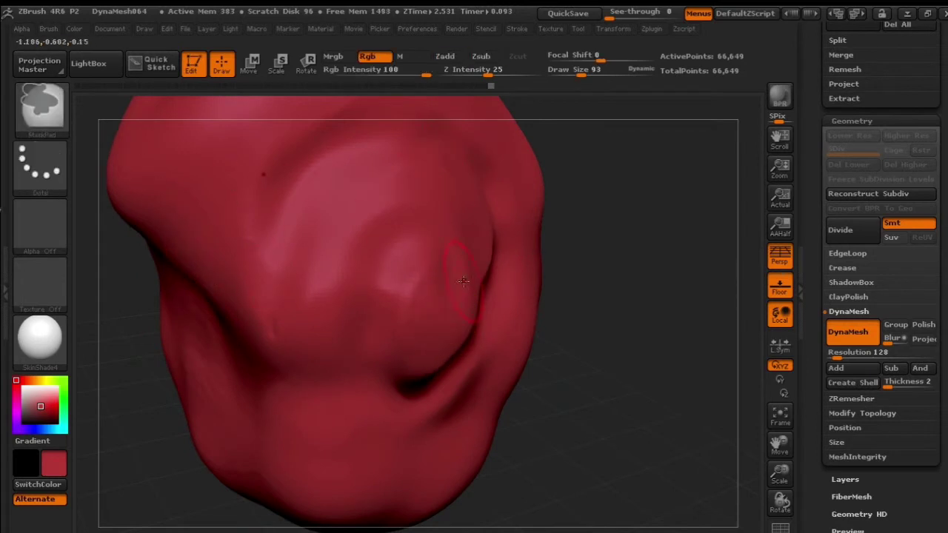
Set the Standard brush to Zadd and raise the centre of the spiral at draw size 93 and Z Intensity 25
{"action": "left_click", "coordinate": [443, 57]}
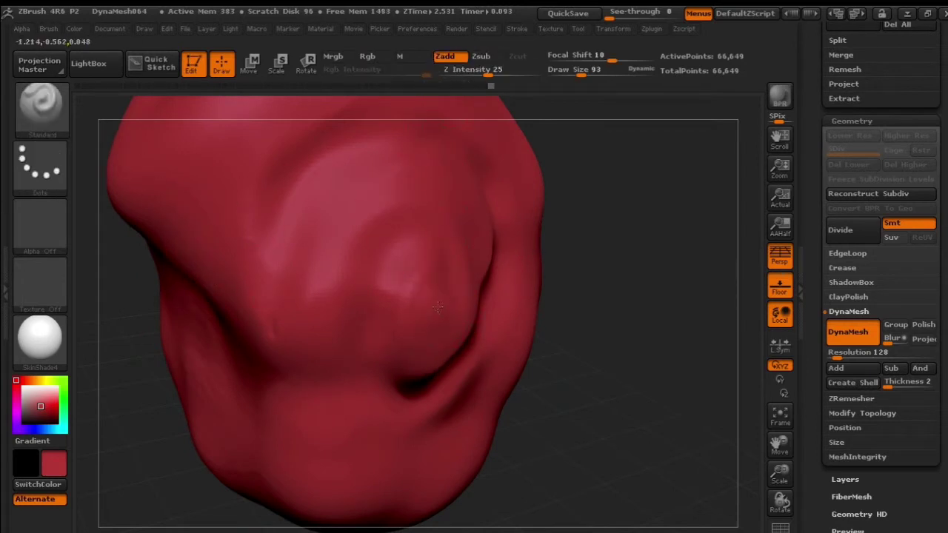
{"action": "left_click_drag", "start_coordinate": [587, 347], "coordinate": [479, 302]}
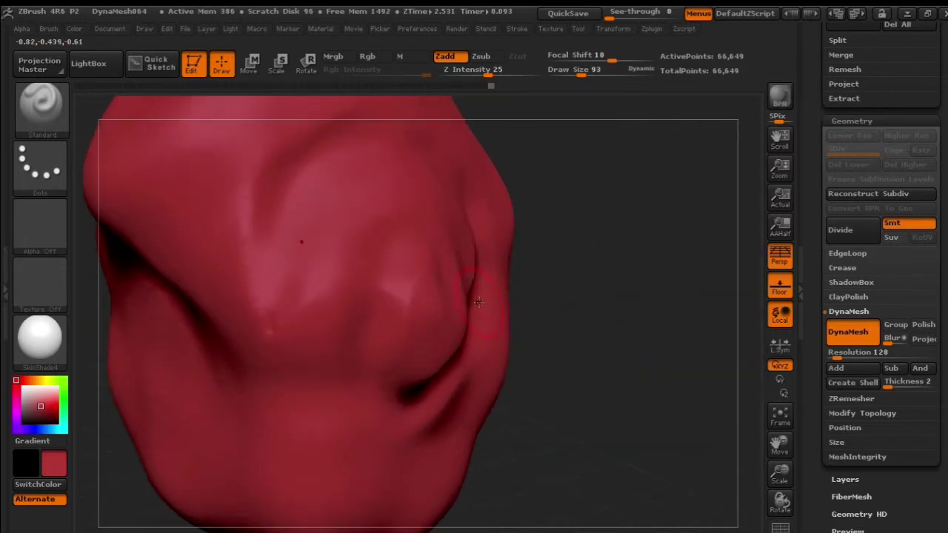
{"action": "mouse_move", "coordinate": [611, 319]}
{"action": "left_mouse_down"}
{"action": "mouse_move", "coordinate": [632, 338]}
{"action": "mouse_move", "coordinate": [619, 321]}
{"action": "left_mouse_up"}
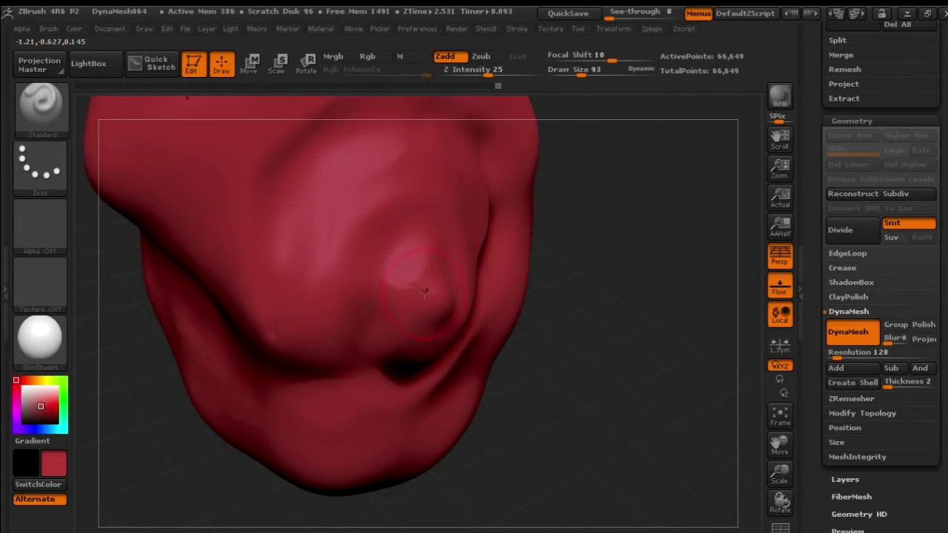
{"action": "mouse_move", "coordinate": [608, 316]}
{"action": "left_mouse_down"}
{"action": "mouse_move", "coordinate": [573, 332]}
{"action": "mouse_move", "coordinate": [548, 291]}
{"action": "mouse_move", "coordinate": [535, 303]}
{"action": "mouse_move", "coordinate": [509, 285]}
{"action": "mouse_move", "coordinate": [518, 296]}
{"action": "mouse_move", "coordinate": [489, 317]}
{"action": "mouse_move", "coordinate": [515, 299]}
{"action": "mouse_move", "coordinate": [514, 332]}
{"action": "mouse_move", "coordinate": [545, 323]}
{"action": "mouse_move", "coordinate": [450, 337]}
{"action": "mouse_move", "coordinate": [624, 343]}
{"action": "mouse_move", "coordinate": [578, 286]}
{"action": "mouse_move", "coordinate": [531, 332]}
{"action": "mouse_move", "coordinate": [222, 239]}
{"action": "left_mouse_up"}
{"action": "mouse_move", "coordinate": [254, 282]}
{"action": "left_mouse_down"}
{"action": "mouse_move", "coordinate": [230, 316]}
{"action": "mouse_move", "coordinate": [256, 280]}
{"action": "left_mouse_up"}
{"action": "left_click_drag", "start_coordinate": [535, 290], "coordinate": [211, 165]}
Swell and smooth the rounded bulge beside the spiral with the Inflat brush, enlarging its draw size to 162
{"action": "left_click", "coordinate": [39, 123]}
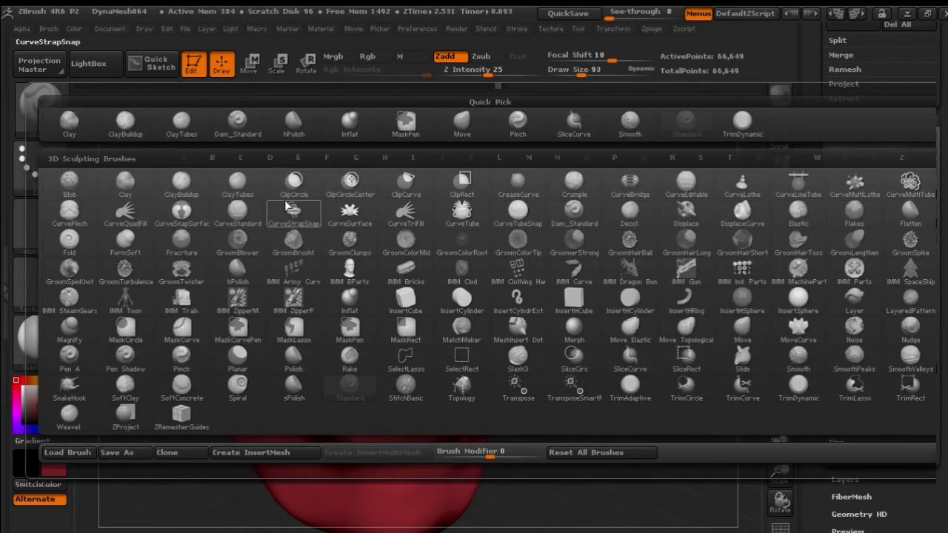
{"action": "left_click", "coordinate": [345, 121]}
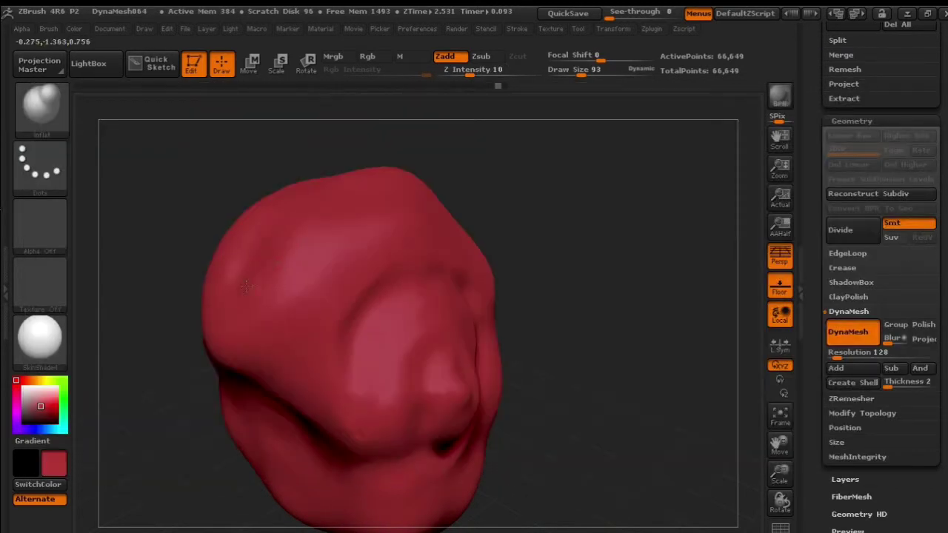
{"action": "key", "text": "shift"}
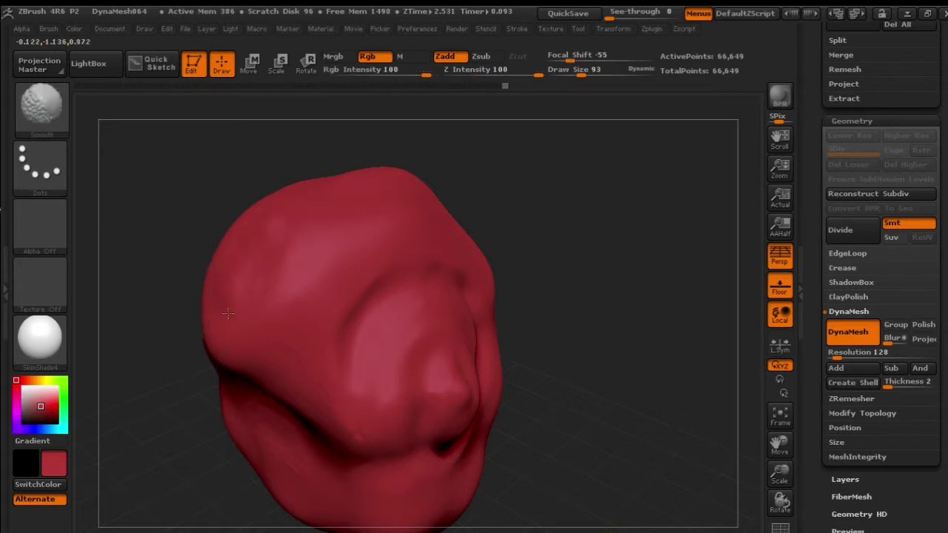
{"action": "left_click_drag", "start_coordinate": [585, 76], "coordinate": [591, 76]}
{"action": "key", "text": "shift"}
{"action": "left_click_drag", "start_coordinate": [670, 289], "coordinate": [602, 309]}
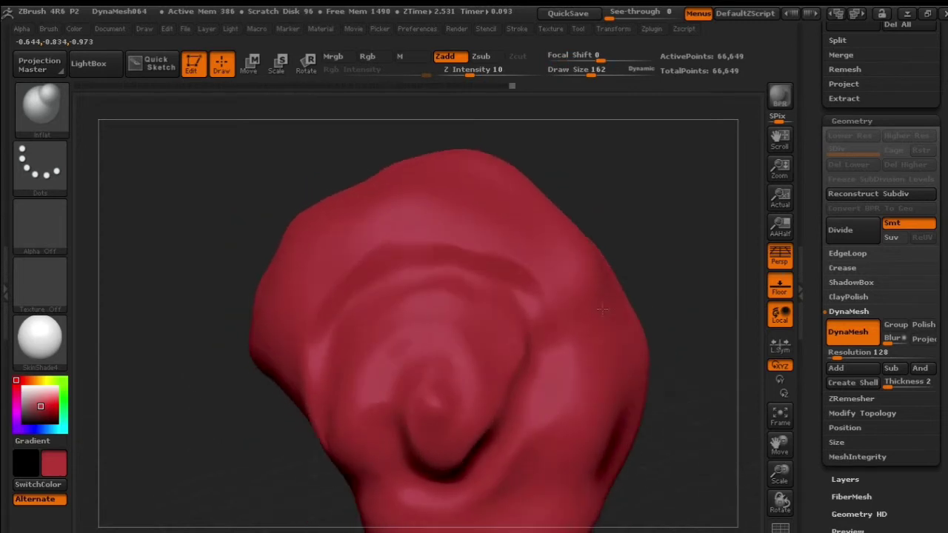
{"action": "left_click_drag", "start_coordinate": [227, 256], "coordinate": [418, 211]}
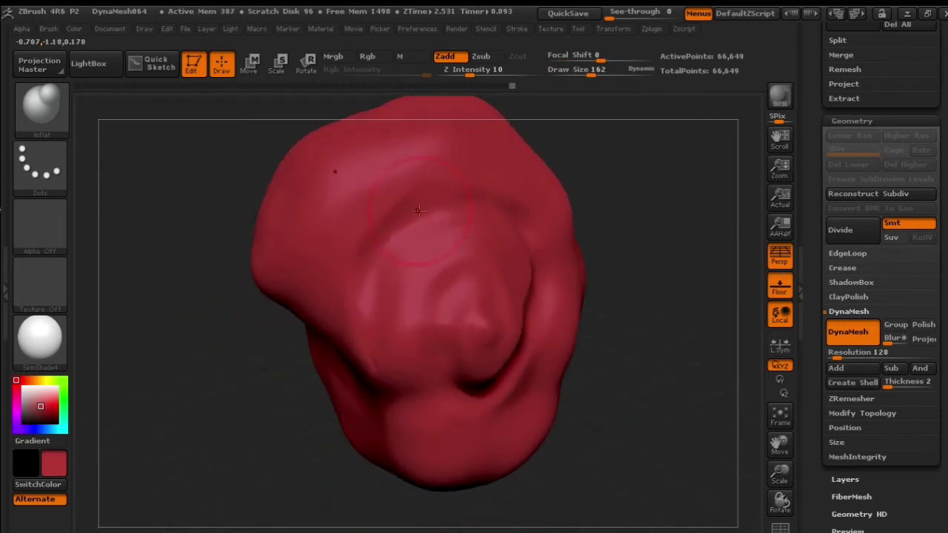
{"action": "left_click_drag", "start_coordinate": [239, 219], "coordinate": [238, 270]}
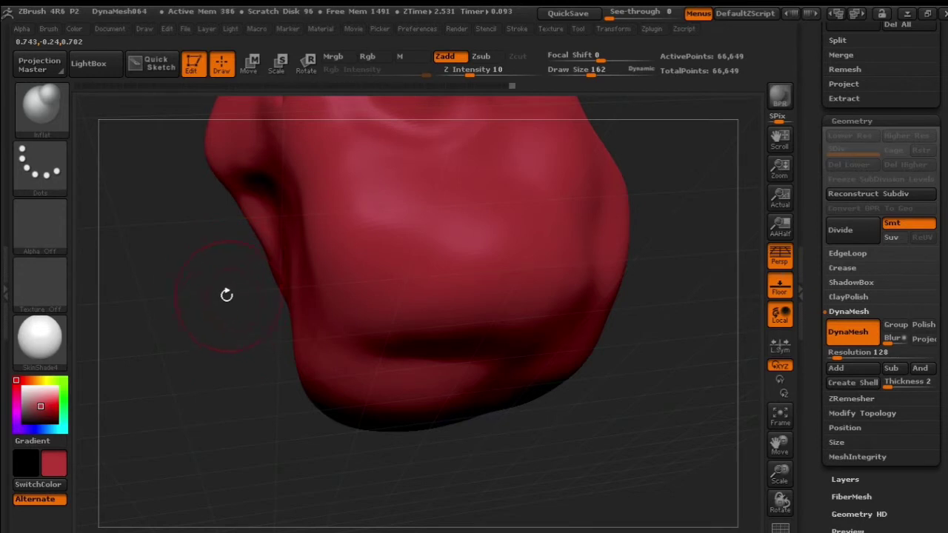
Flatten the surface toward the underside of the form with the hPolish brush at Z Intensity 37
{"action": "left_click", "coordinate": [52, 118]}
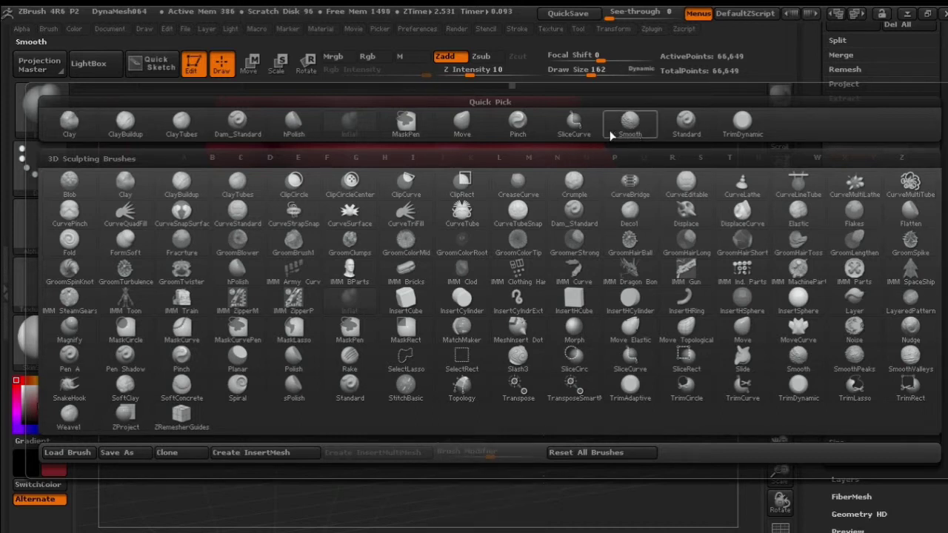
{"action": "left_click", "coordinate": [298, 122]}
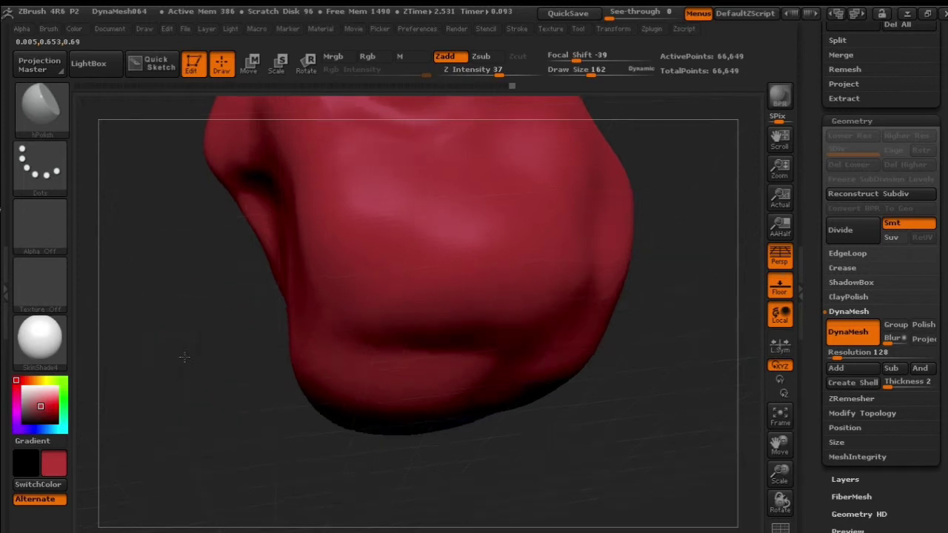
{"action": "left_click_drag", "start_coordinate": [184, 356], "coordinate": [227, 317]}
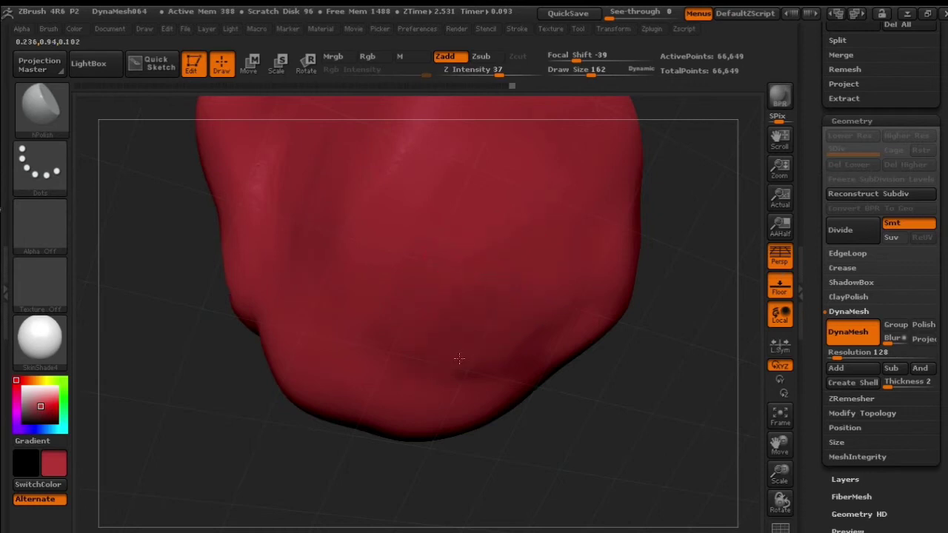
{"action": "left_click_drag", "start_coordinate": [728, 281], "coordinate": [685, 379]}
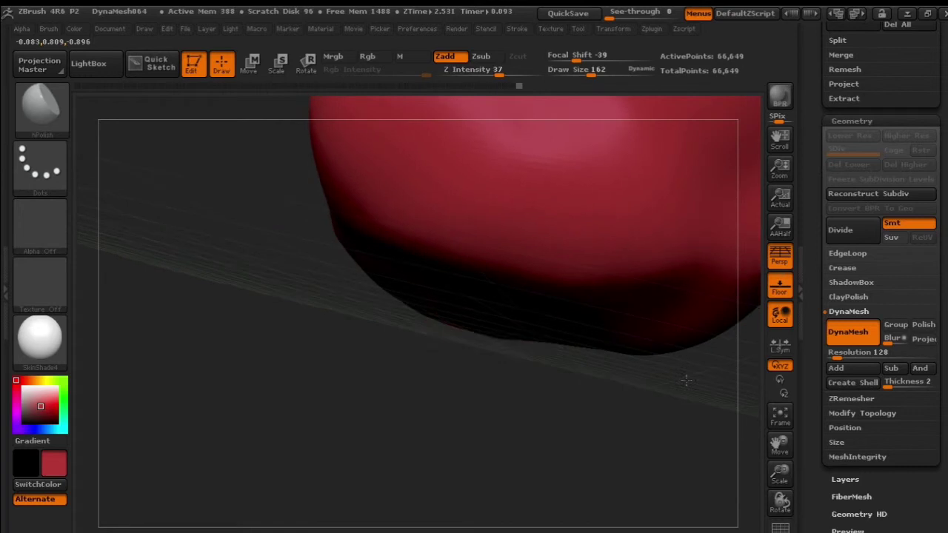
{"action": "left_click_drag", "start_coordinate": [326, 349], "coordinate": [231, 389]}
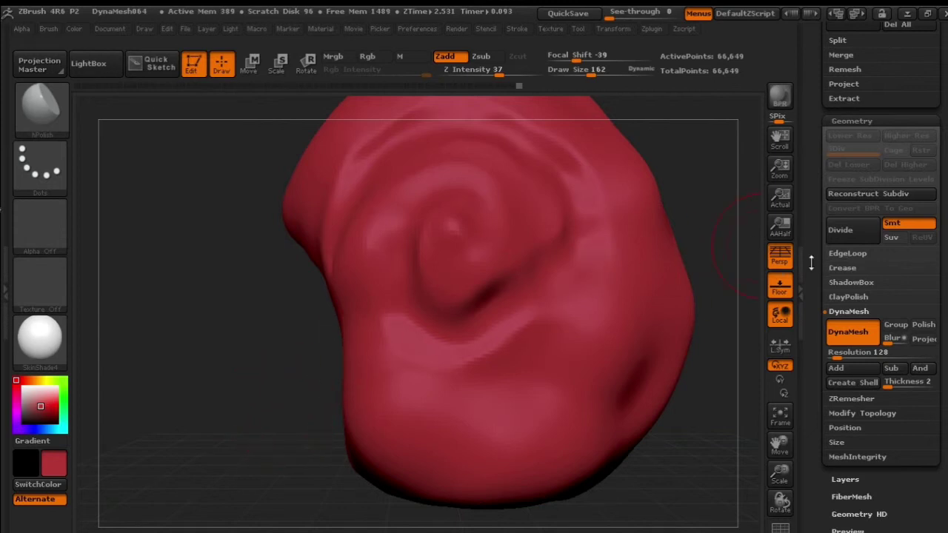
Switch the active tool to Sphere3D and back to the sculpted PolySphere_1
{"action": "scroll", "coordinate": [877, 408], "scroll_direction": "up", "scroll_amount": 10}
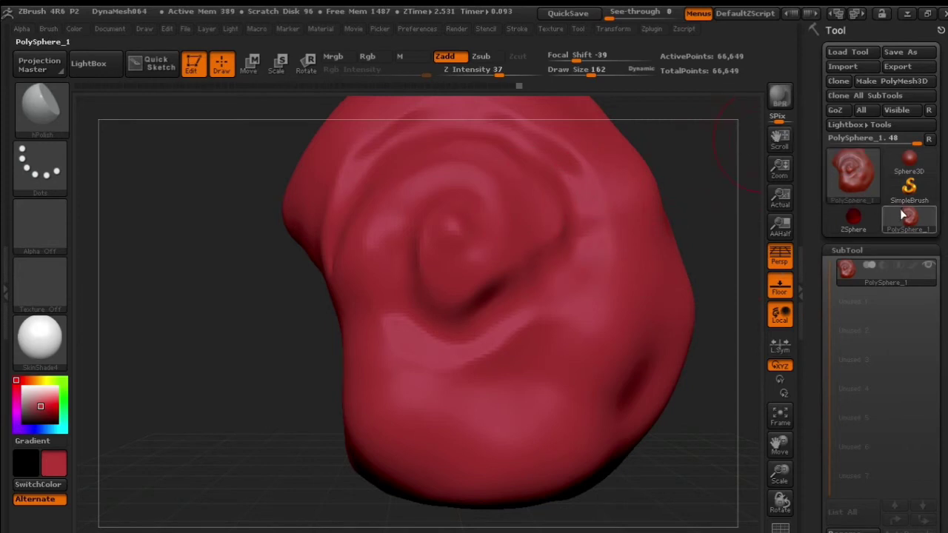
{"action": "left_click", "coordinate": [909, 159]}
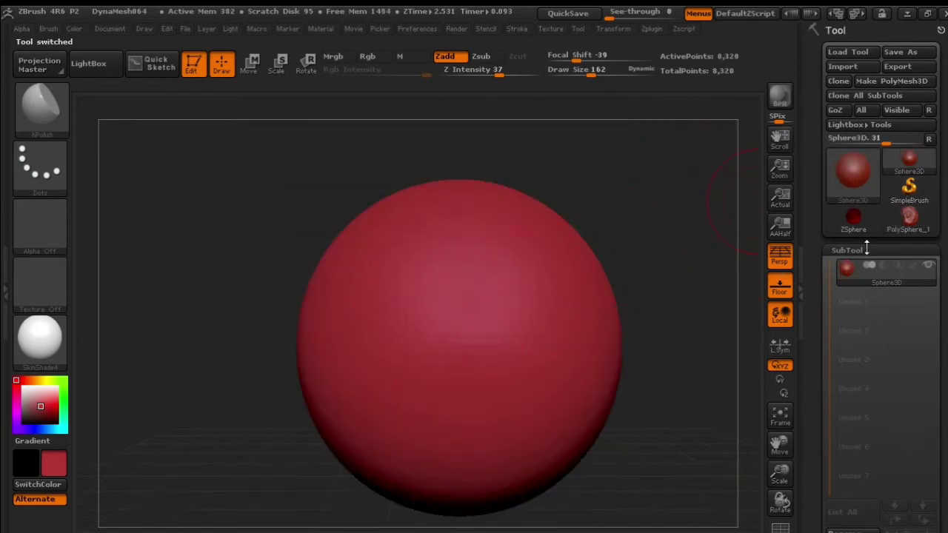
{"action": "left_click", "coordinate": [915, 229]}
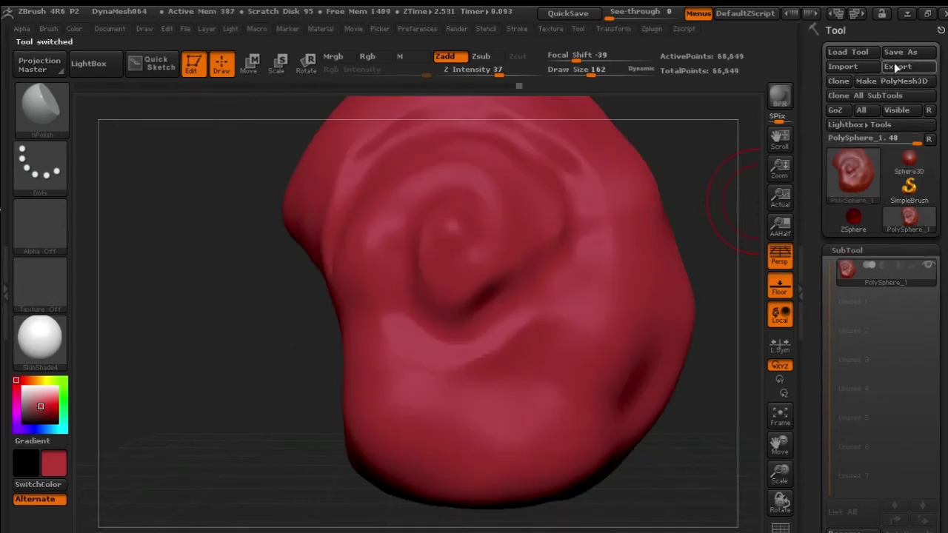
{"action": "mouse_move", "coordinate": [866, 200]}
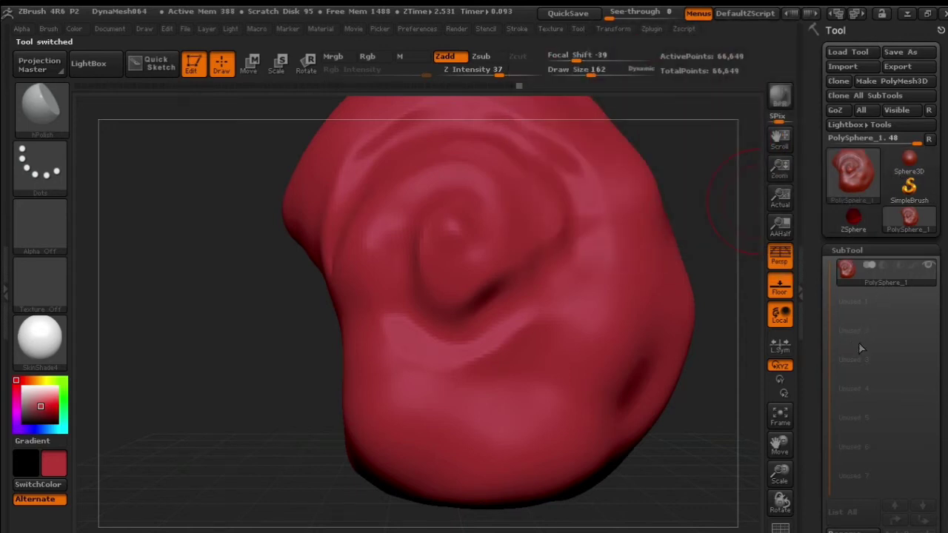